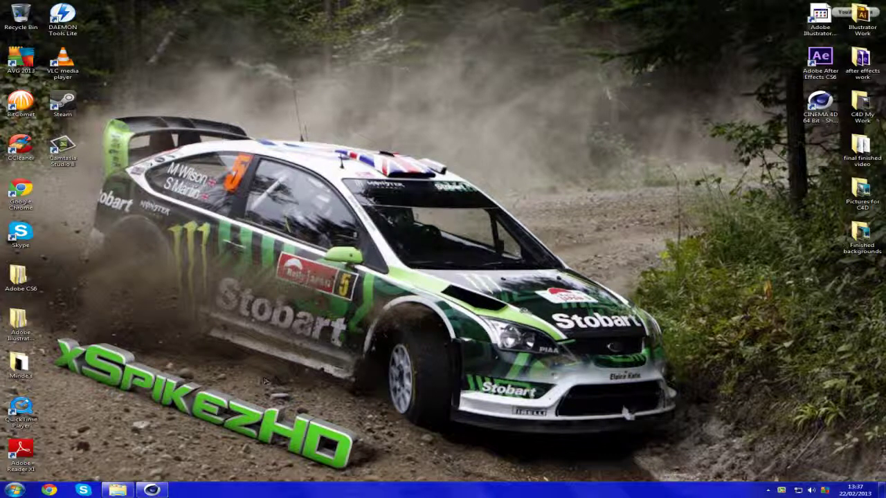
# Step: Browse the example images in the Finished backgrounds folder, starting with Background Beach, and close the viewer and folder
pyautogui.moveTo(54, 321); pyautogui.dragTo(319, 382)
pyautogui.click(866, 237)
pyautogui.doubleClick(866, 237)
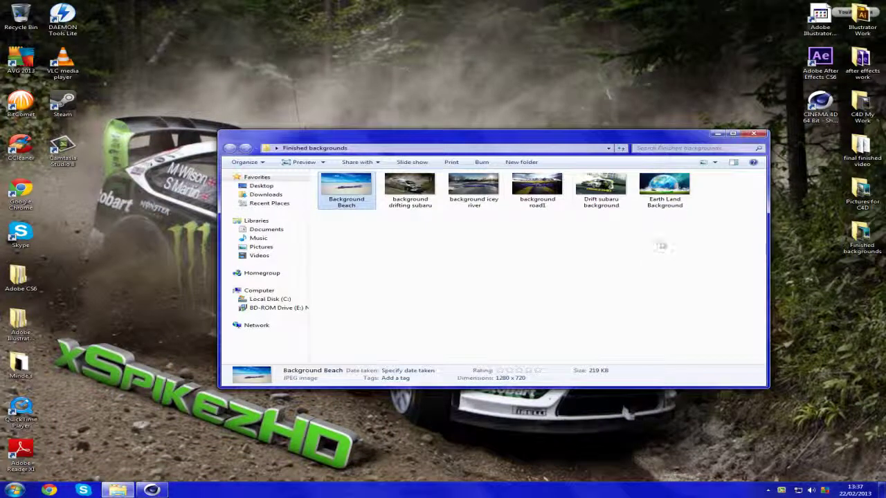
pyautogui.doubleClick(358, 200)
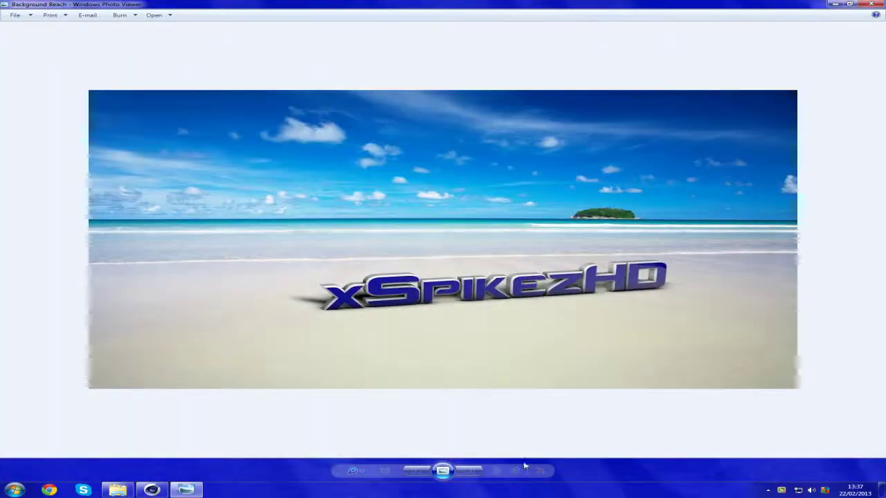
pyautogui.click(469, 472)
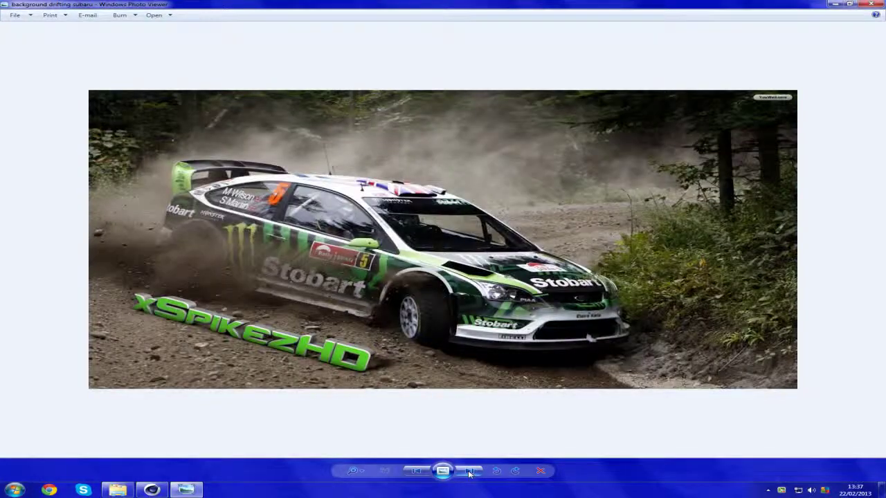
pyautogui.click(470, 471)
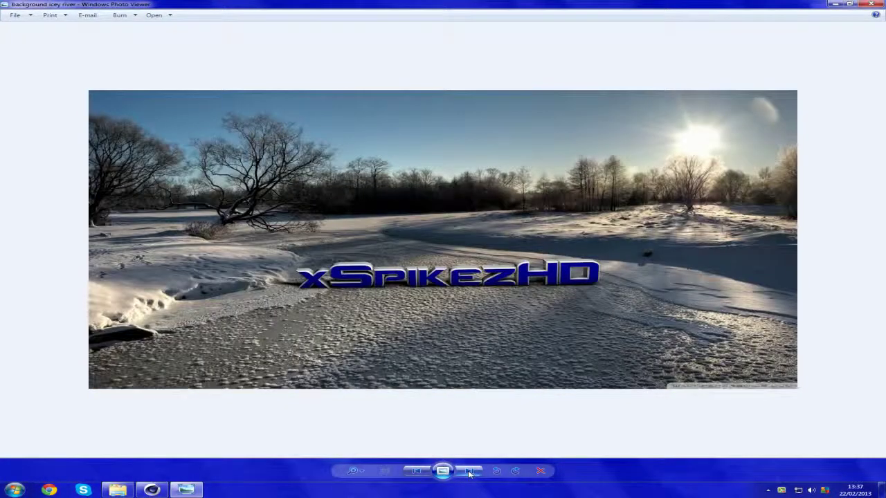
pyautogui.click(469, 471)
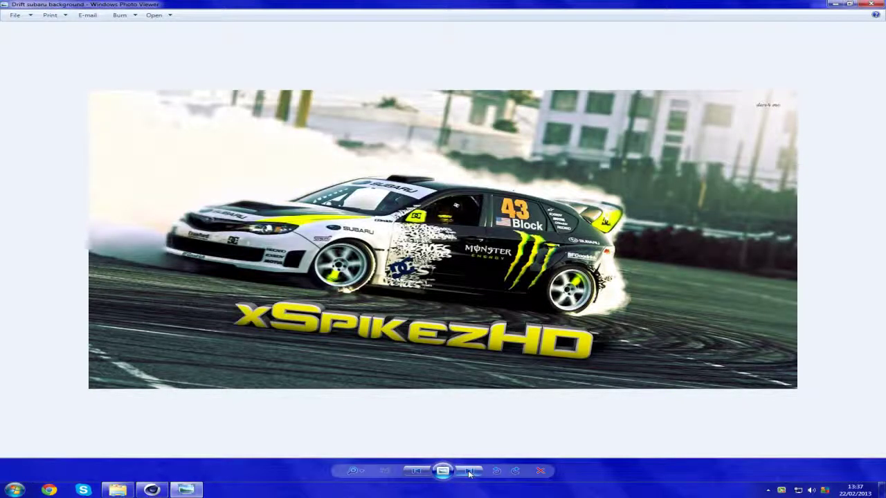
pyautogui.click(469, 472)
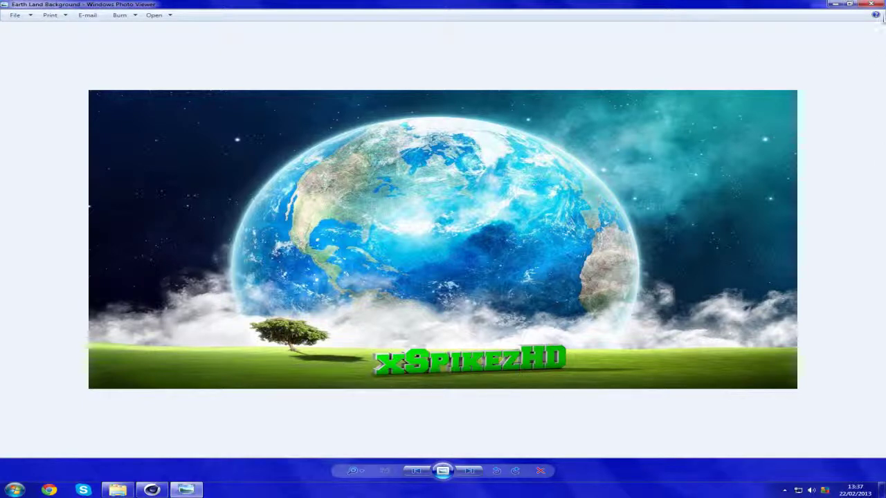
pyautogui.click(871, 4)
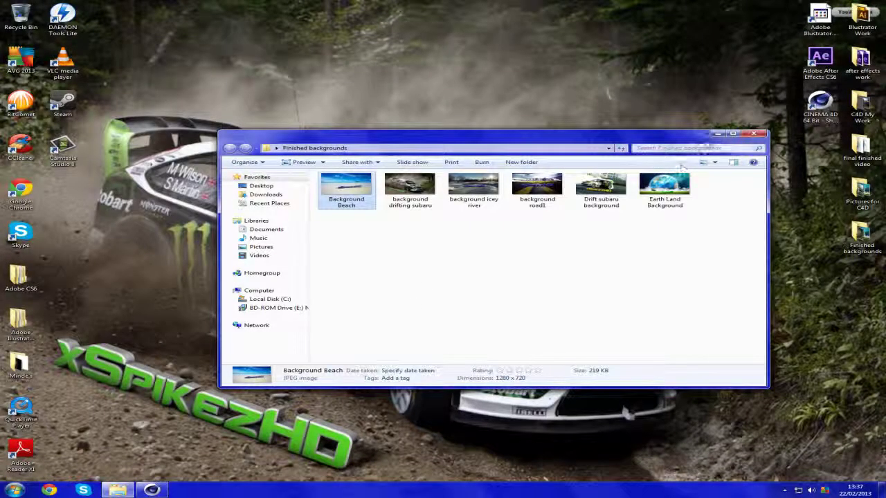
pyautogui.click(753, 132)
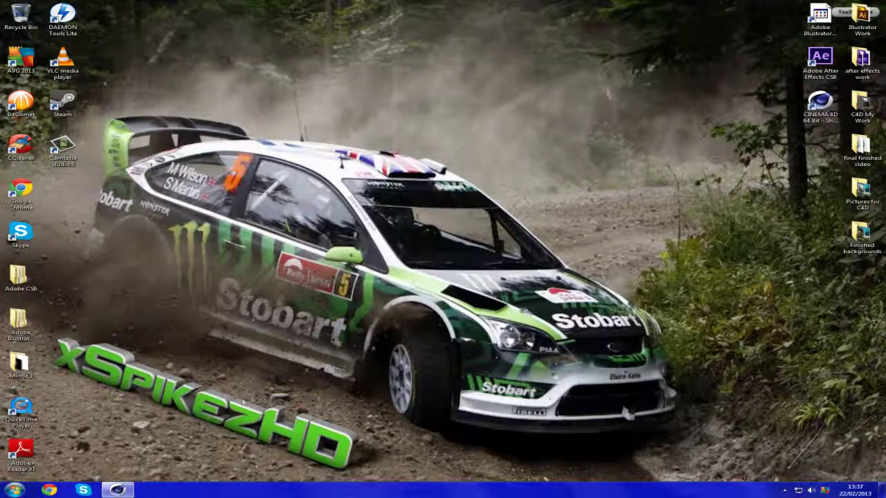
# Step: Switch to CINEMA 4D and add a MoText object to the empty scene
pyautogui.moveTo(118, 488)
pyautogui.click(166, 441)
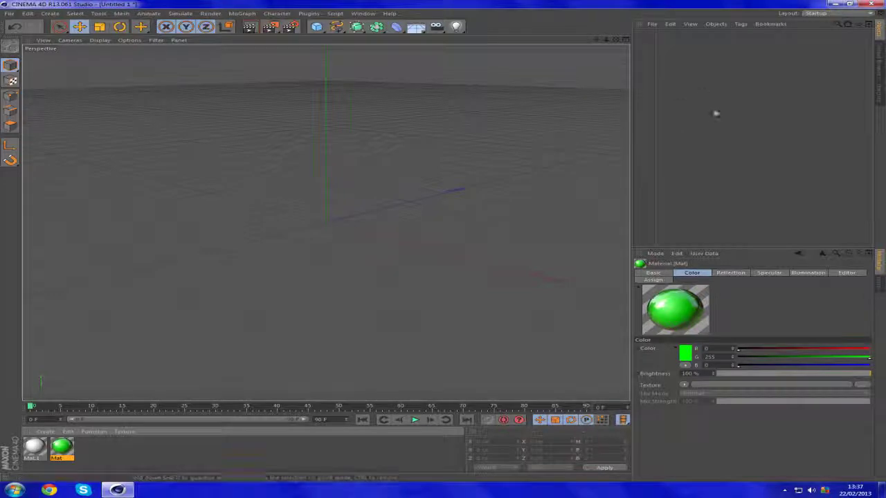
pyautogui.click(244, 13)
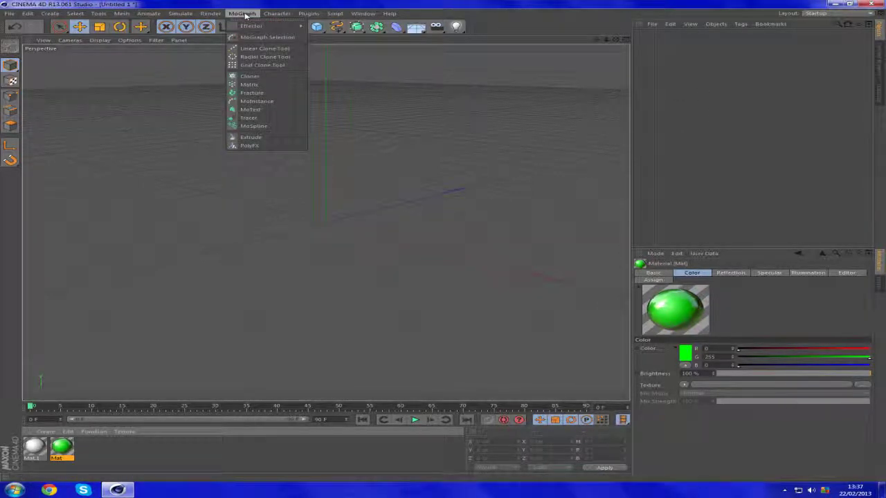
pyautogui.click(261, 110)
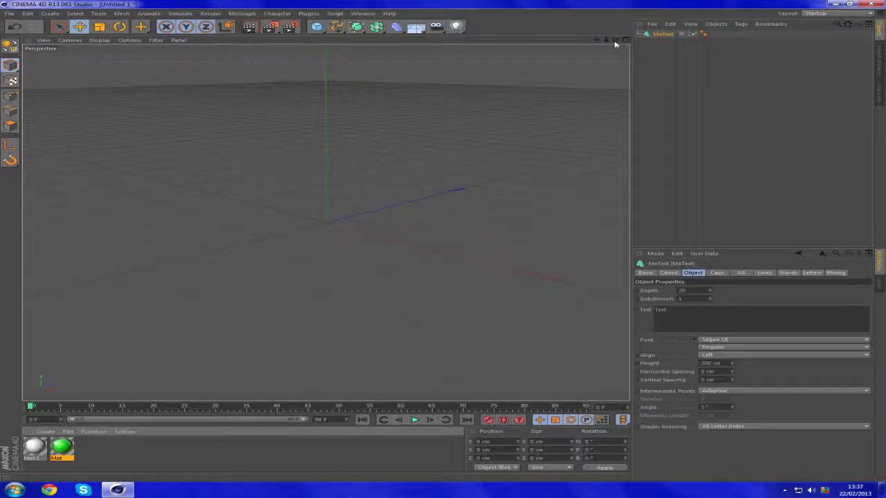
# Step: Change the MoText wording to "TuT" and set its depth to 50
pyautogui.moveTo(615, 41)
pyautogui.mouseDown()
pyautogui.moveTo(588, 44)
pyautogui.moveTo(618, 42)
pyautogui.mouseUp()
pyautogui.moveTo(679, 315); pyautogui.dragTo(640, 304)
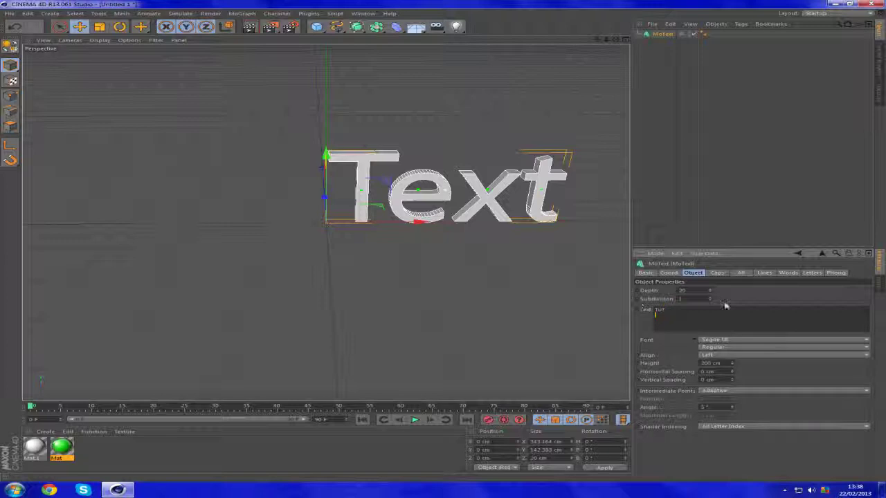
pyautogui.moveTo(693, 290); pyautogui.dragTo(648, 292)
pyautogui.write('50')
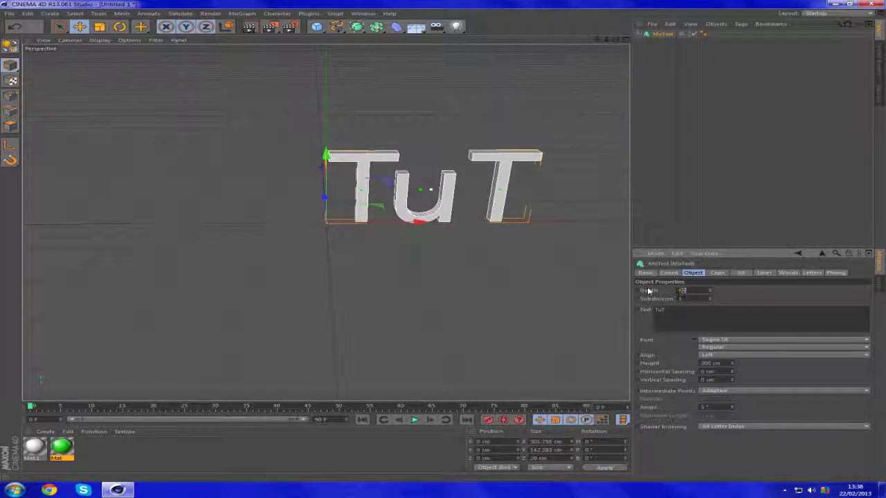
pyautogui.press('Return')
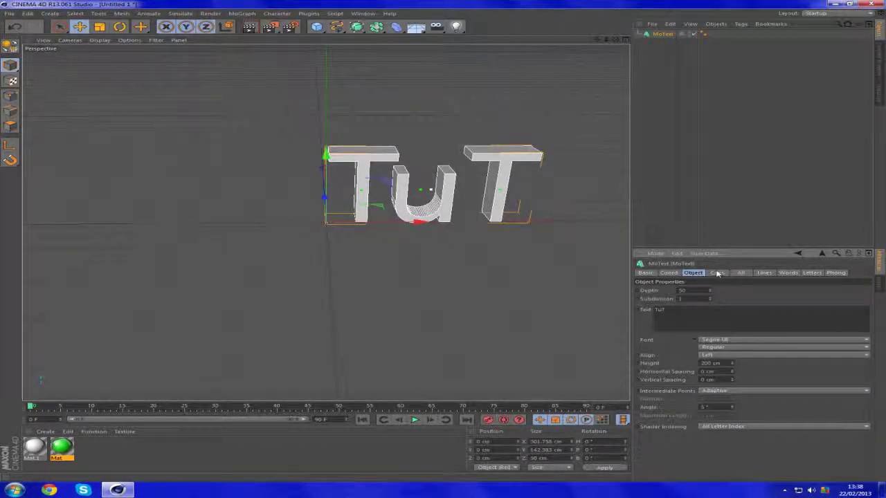
# Step: Set both the start and end caps of the text to Fillet Cap
pyautogui.click(717, 273)
pyautogui.click(700, 291)
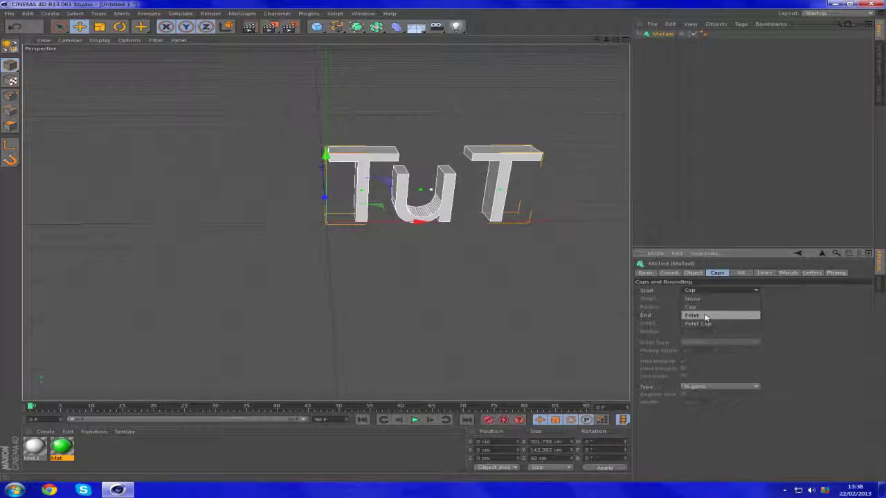
pyautogui.click(699, 320)
pyautogui.click(699, 317)
pyautogui.click(696, 344)
# Step: Change the font of the MoText object to Counter-Strike
pyautogui.click(645, 272)
pyautogui.click(668, 272)
pyautogui.click(693, 273)
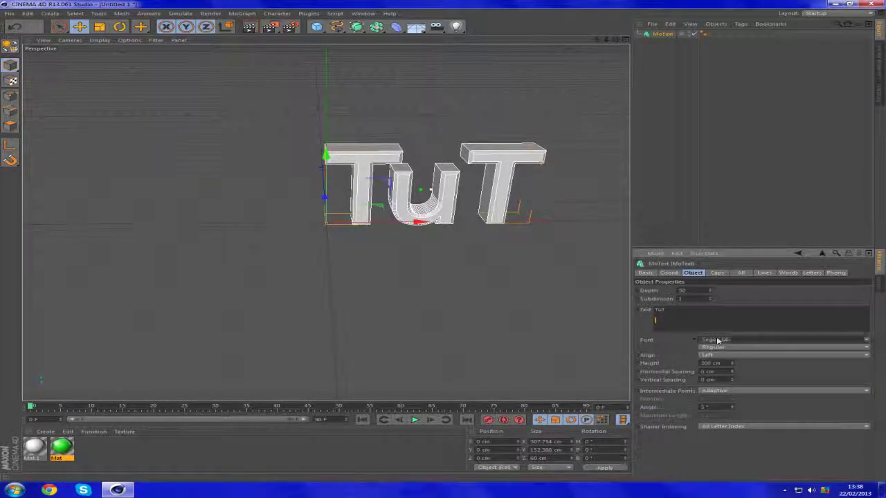
pyautogui.click(718, 340)
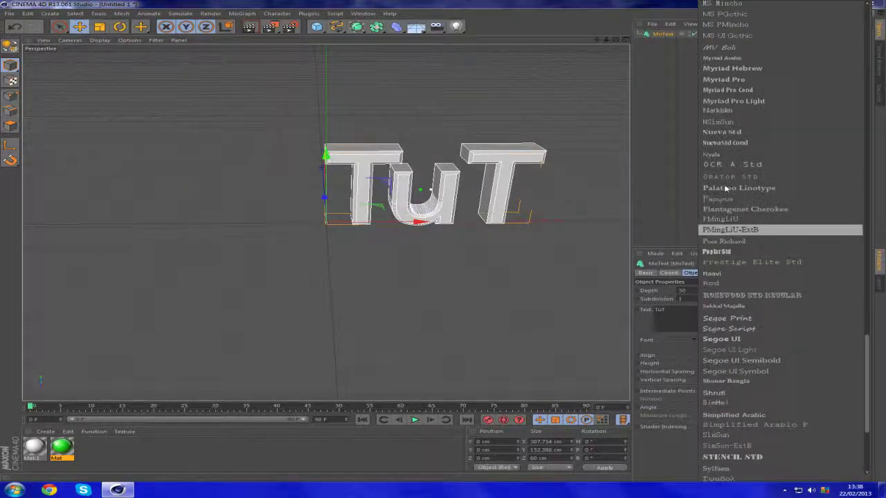
pyautogui.scroll(15, 768, 114)
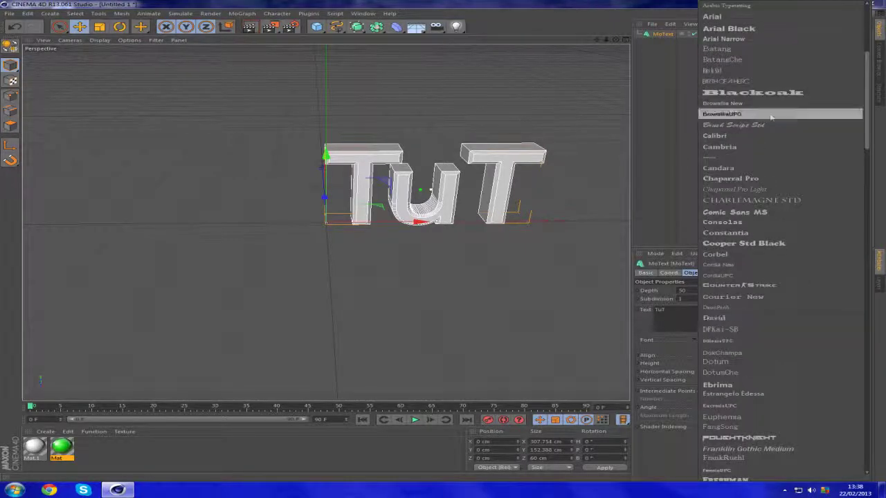
pyautogui.click(749, 285)
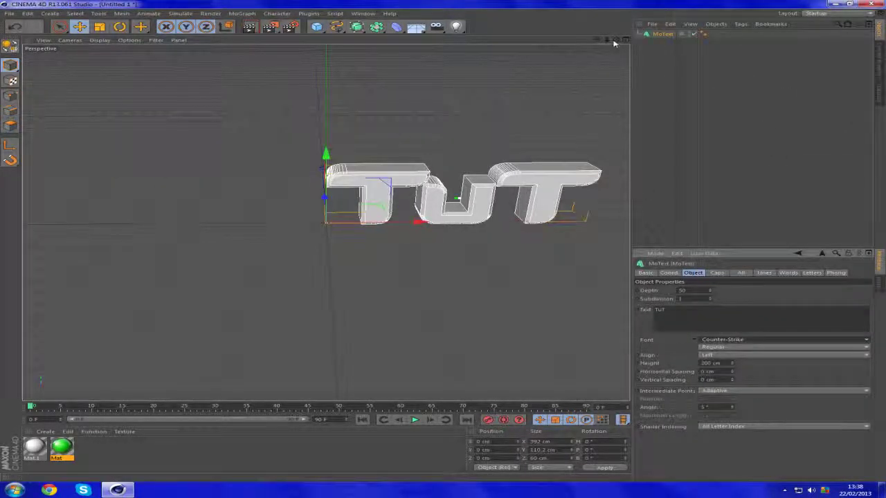
# Step: Compare the colour settings of the existing white and green materials
pyautogui.moveTo(598, 40); pyautogui.dragTo(457, 12)
pyautogui.moveTo(615, 40)
pyautogui.mouseDown()
pyautogui.moveTo(615, 54)
pyautogui.moveTo(609, 35)
pyautogui.mouseUp()
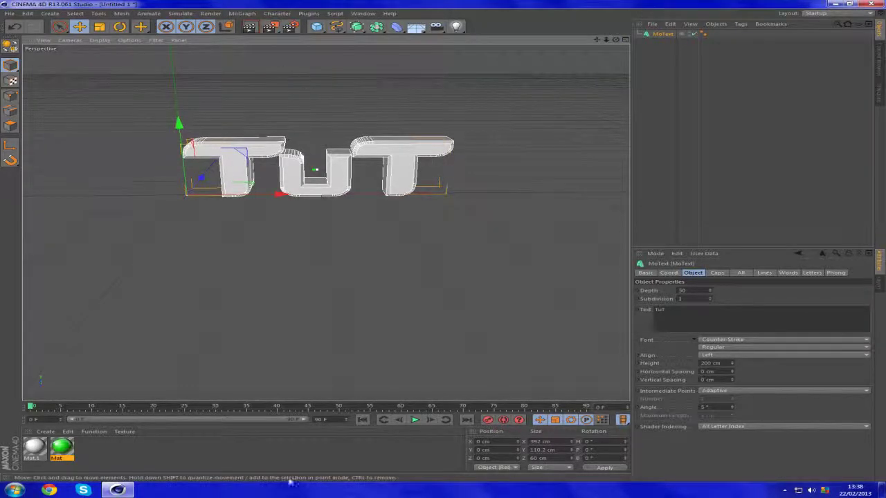
pyautogui.click(136, 464)
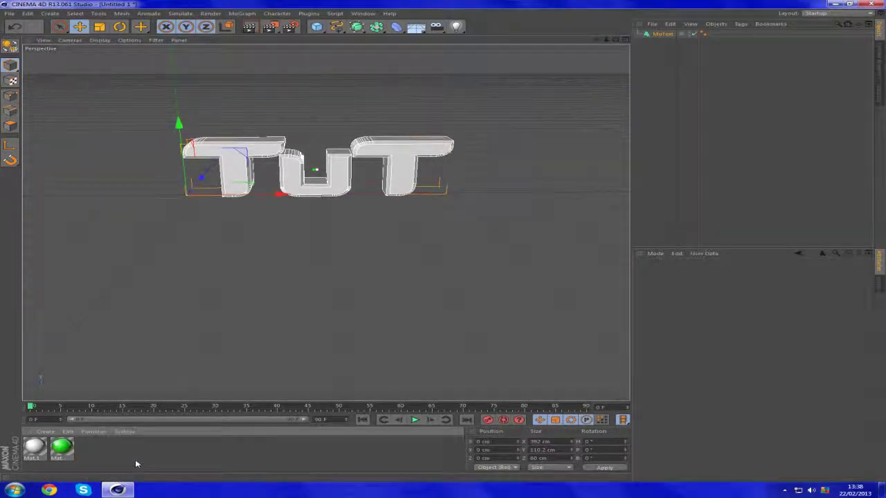
pyautogui.click(62, 449)
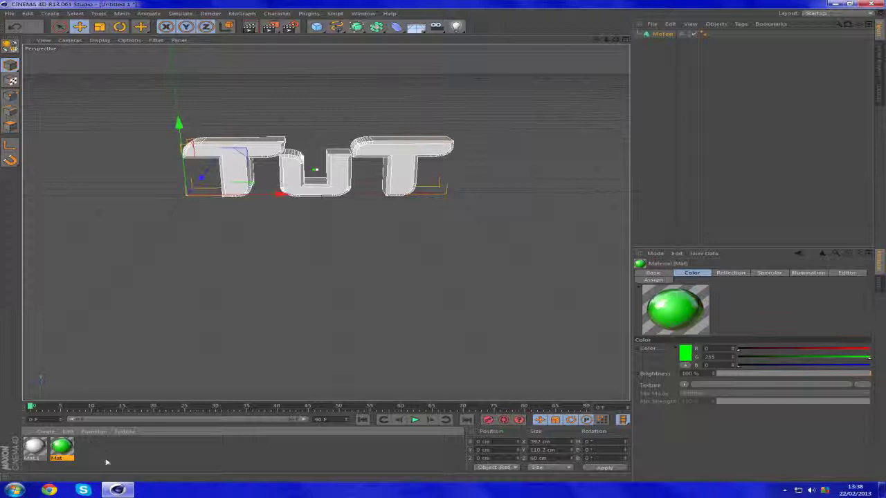
pyautogui.click(34, 448)
pyautogui.click(62, 449)
pyautogui.click(36, 450)
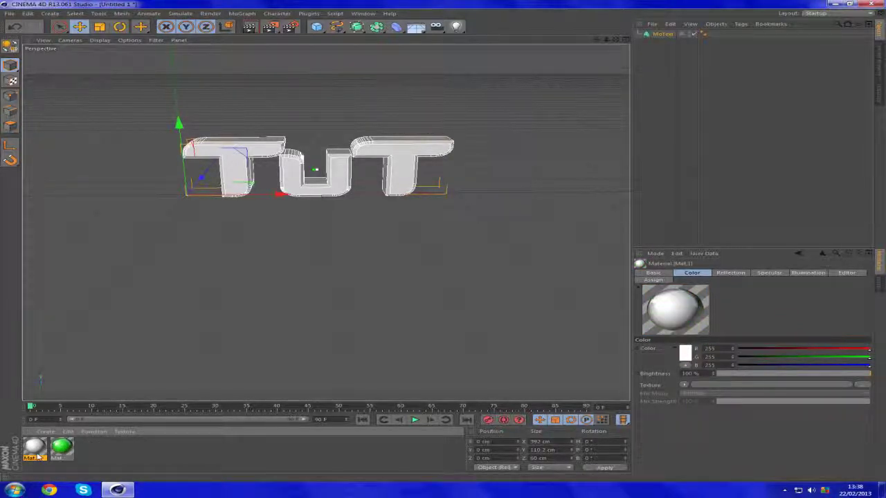
# Step: Set the green material's reflection texture to Fresnel and close the Material Editor
pyautogui.doubleClick(62, 448)
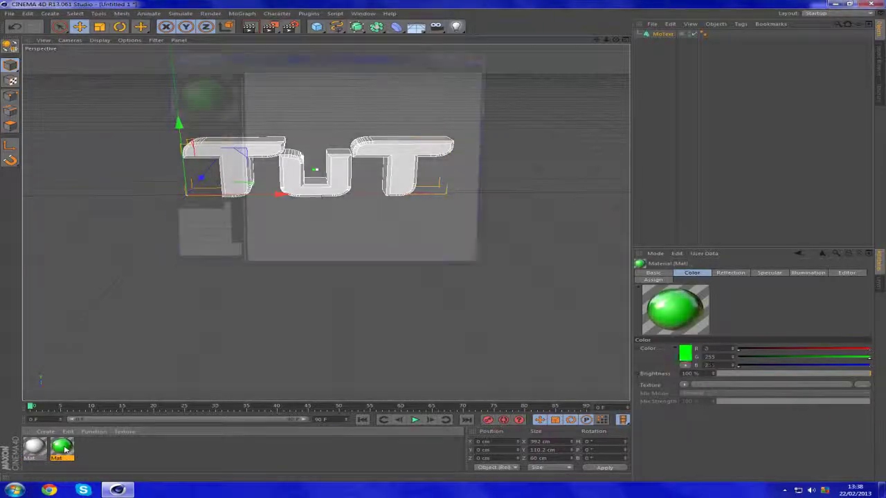
pyautogui.click(191, 144)
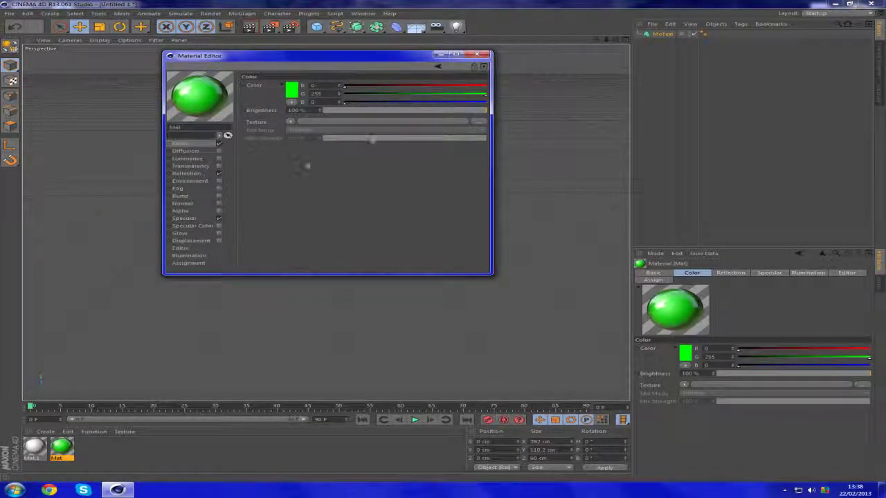
pyautogui.click(195, 173)
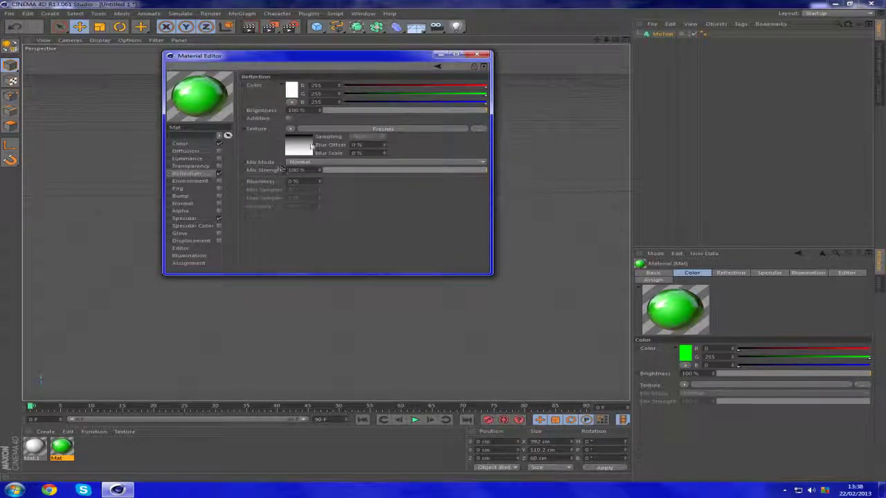
pyautogui.click(289, 129)
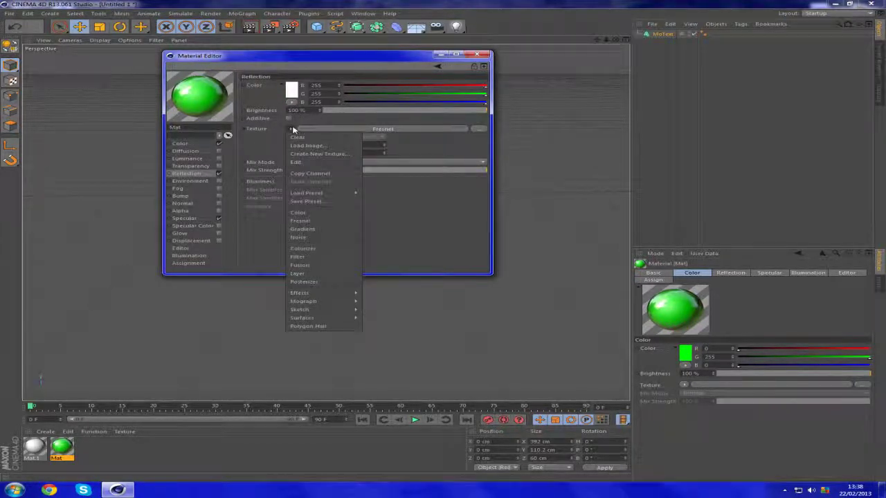
pyautogui.click(304, 220)
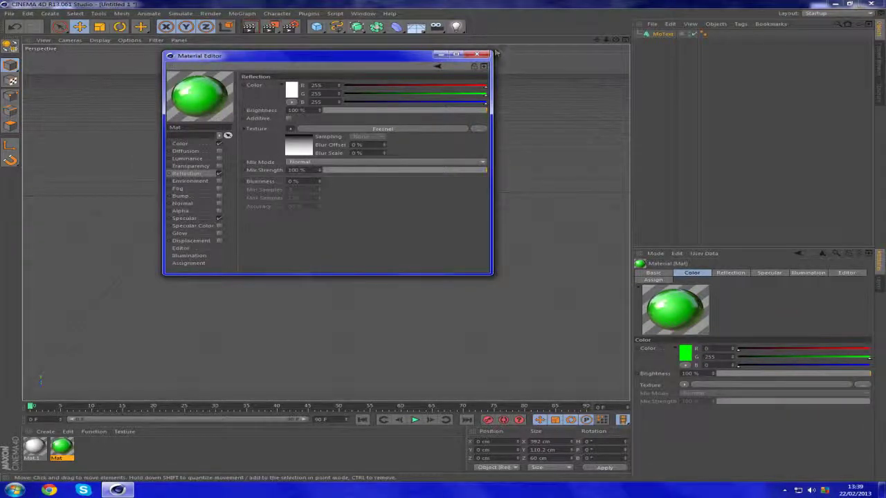
pyautogui.click(201, 392)
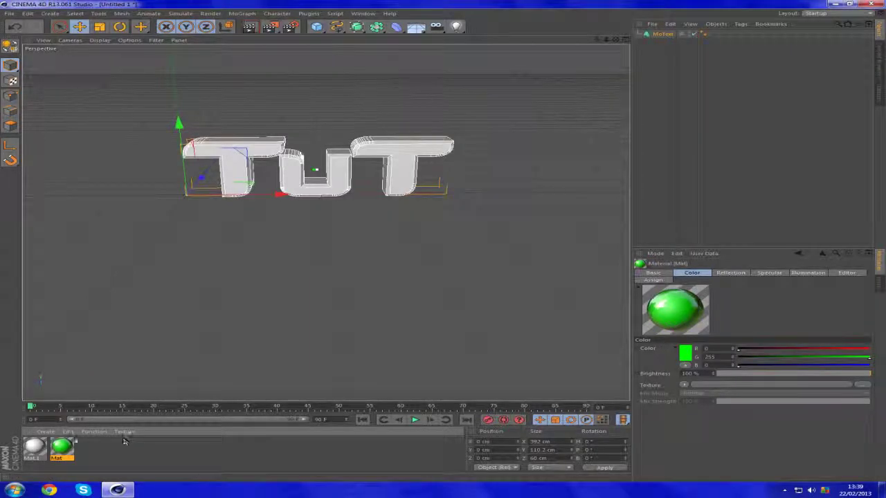
# Step: Apply the white material to the MoText object, followed by the green material on top of it
pyautogui.moveTo(304, 334); pyautogui.dragTo(632, 128)
pyautogui.moveTo(663, 38); pyautogui.dragTo(668, 35)
pyautogui.moveTo(720, 147); pyautogui.dragTo(679, 31)
pyautogui.click(62, 448)
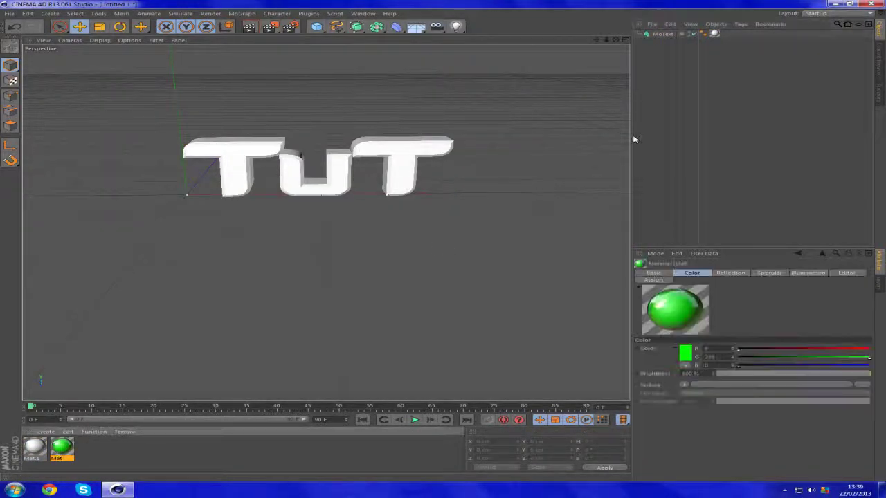
pyautogui.moveTo(61, 450); pyautogui.dragTo(581, 182)
pyautogui.moveTo(662, 71); pyautogui.dragTo(662, 34)
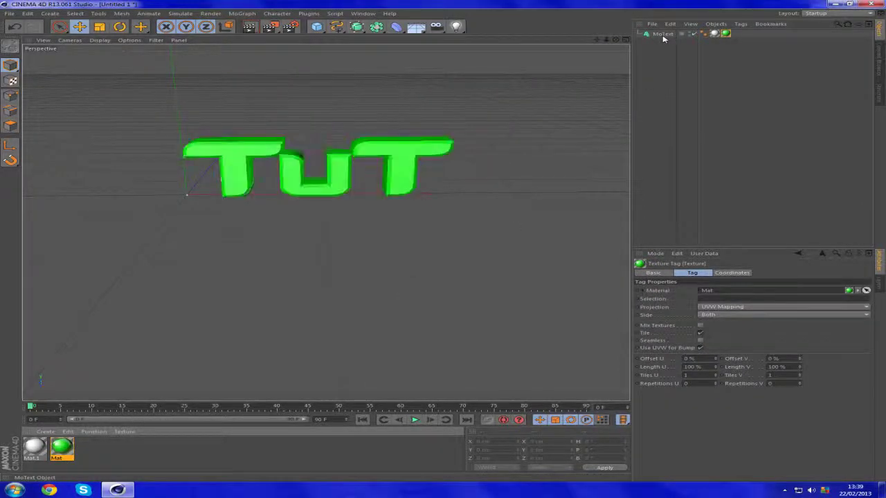
# Step: Restrict the green material's texture tag to the text's front faces with the selection C1
pyautogui.click(683, 149)
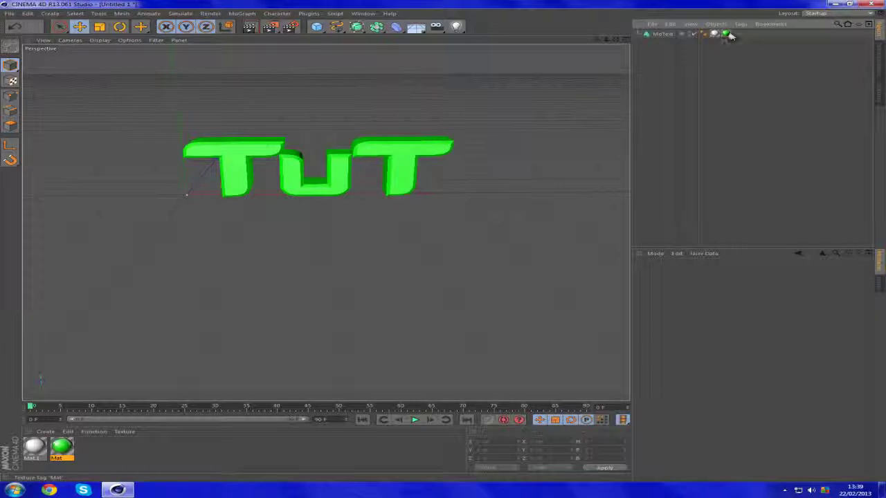
pyautogui.click(725, 34)
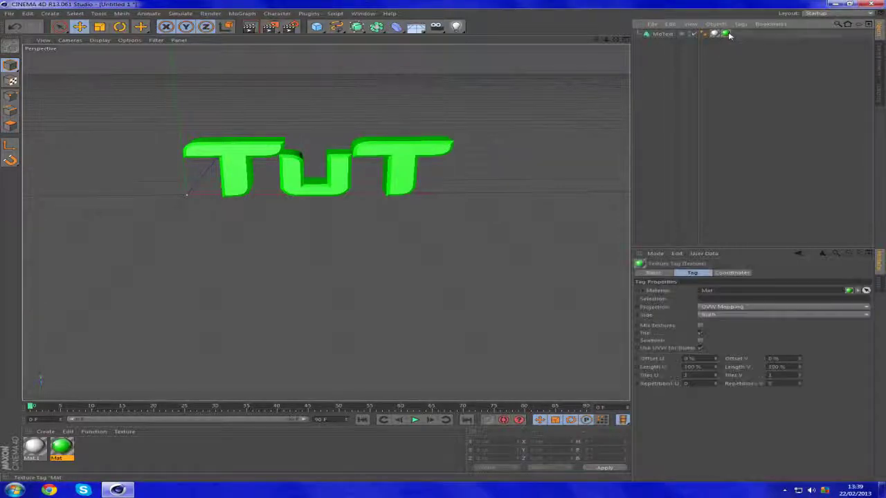
pyautogui.click(709, 298)
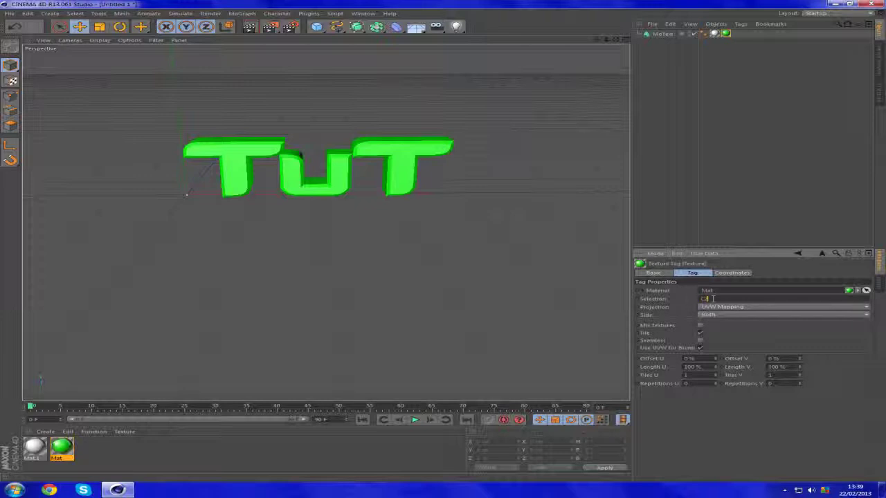
pyautogui.press('Return')
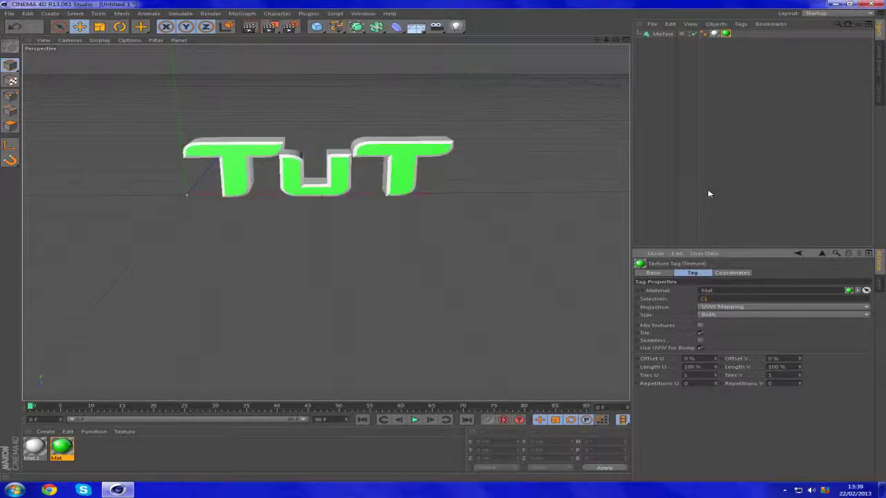
# Step: Add a plane object beneath the text and move it along X to about 183 cm
pyautogui.click(761, 171)
pyautogui.click(370, 151)
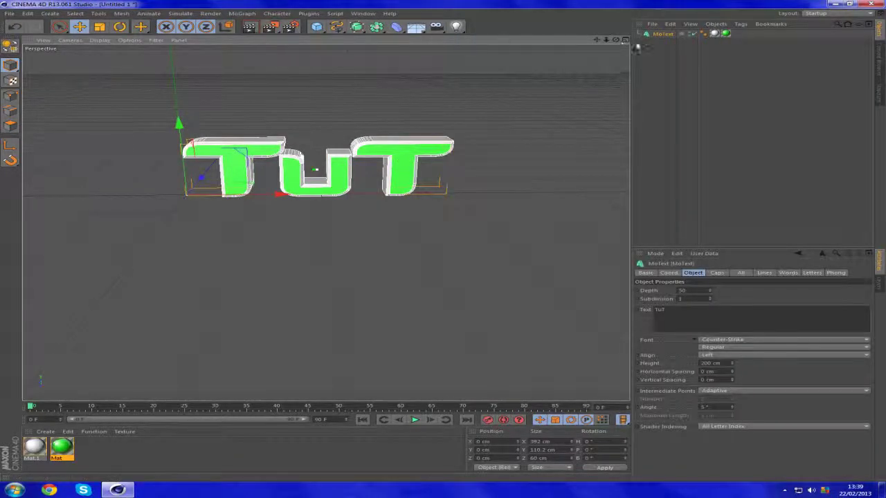
pyautogui.moveTo(612, 42); pyautogui.dragTo(686, 32)
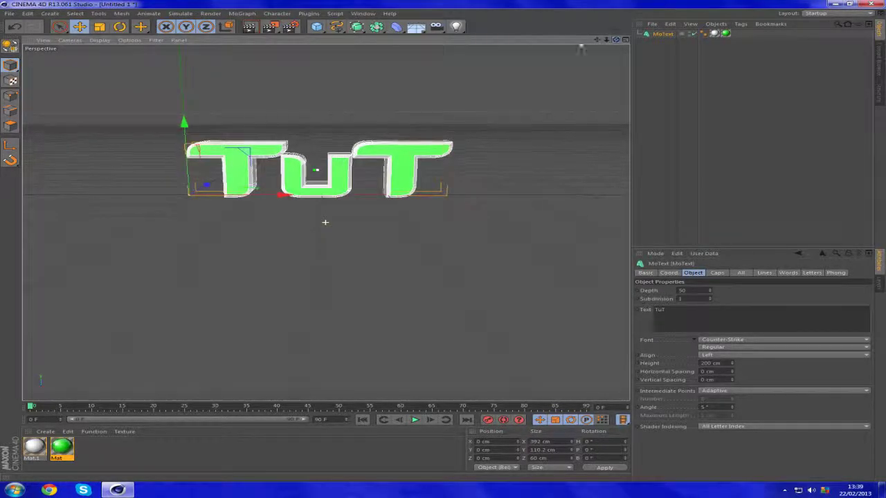
pyautogui.click(318, 26)
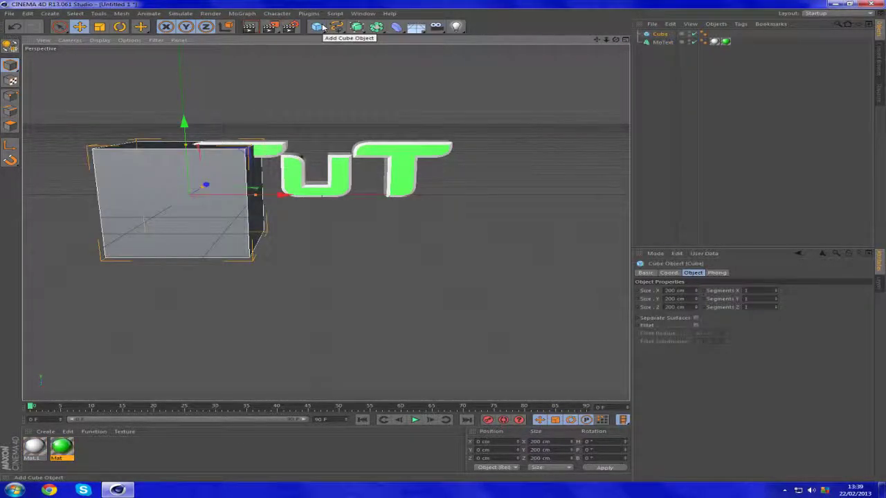
pyautogui.hotkey('ctrl', 'z')
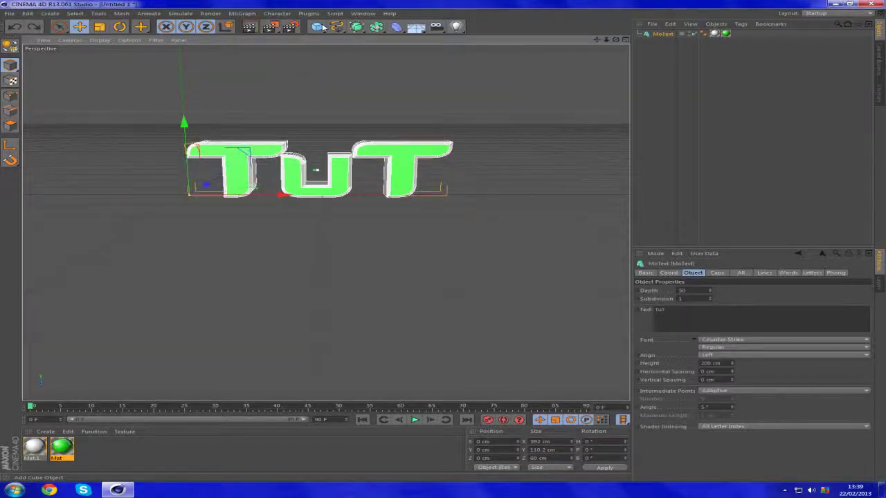
pyautogui.click(321, 26)
pyautogui.click(426, 55)
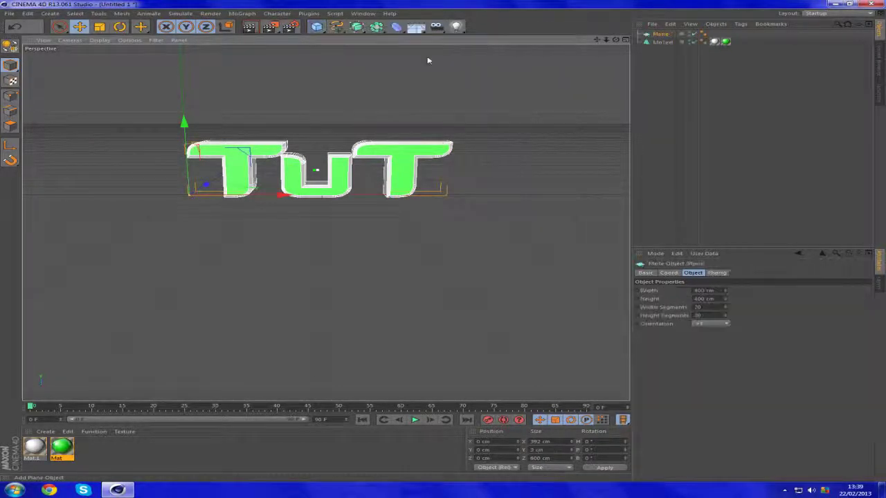
pyautogui.moveTo(280, 198); pyautogui.dragTo(403, 196)
# Step: Scale the plane uniformly to about 913 cm square and shift it along Z beneath the text
pyautogui.press('t')
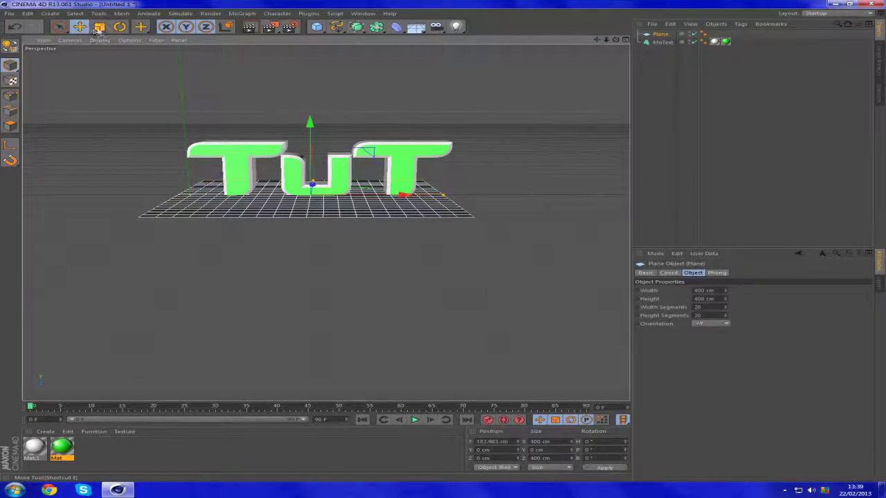
pyautogui.moveTo(354, 193); pyautogui.dragTo(619, 97)
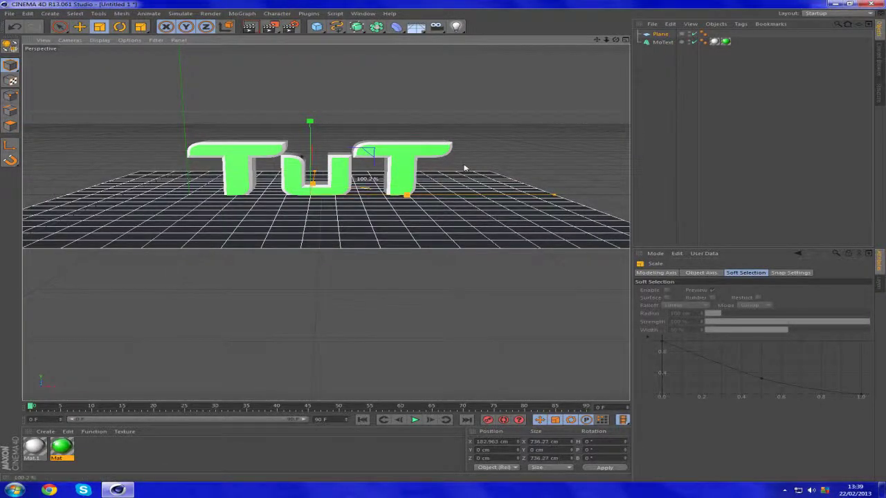
pyautogui.moveTo(429, 175); pyautogui.dragTo(469, 168)
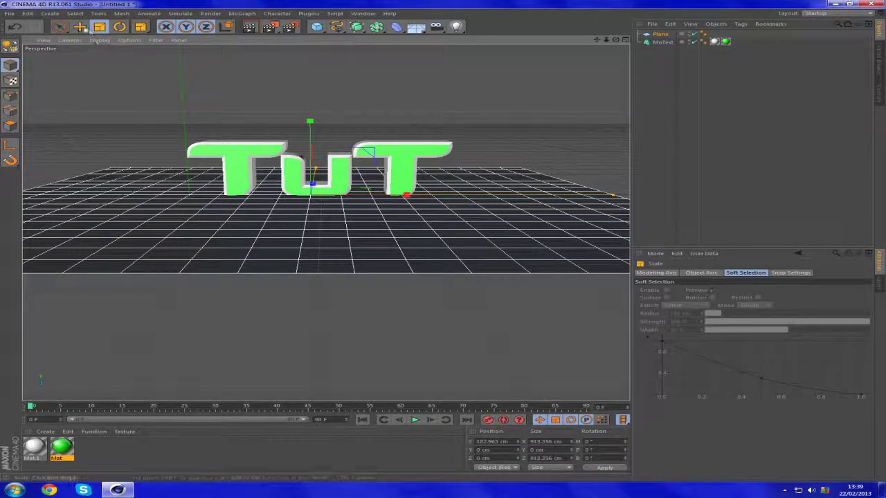
pyautogui.press('e')
pyautogui.moveTo(313, 188)
pyautogui.mouseDown()
pyautogui.moveTo(325, 171)
pyautogui.moveTo(320, 184)
pyautogui.mouseUp()
pyautogui.click(680, 178)
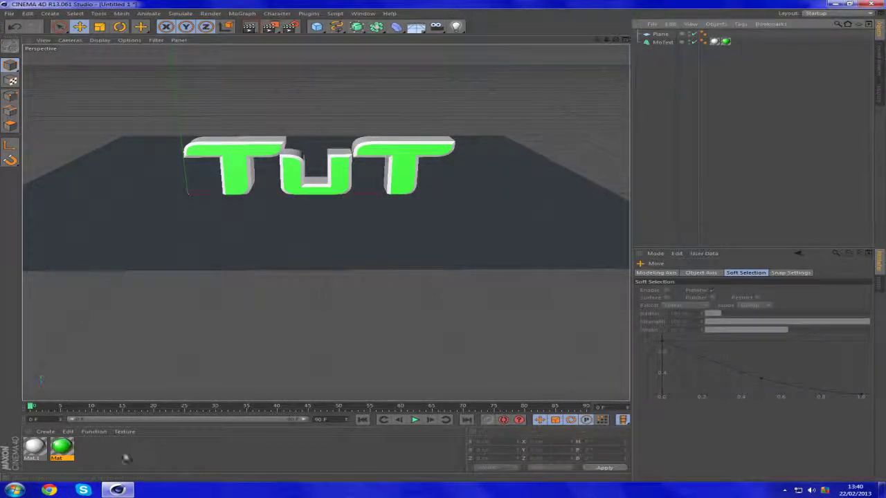
# Step: Create a new material and turn off its Specular channel
pyautogui.doubleClick(116, 461)
pyautogui.click(34, 448)
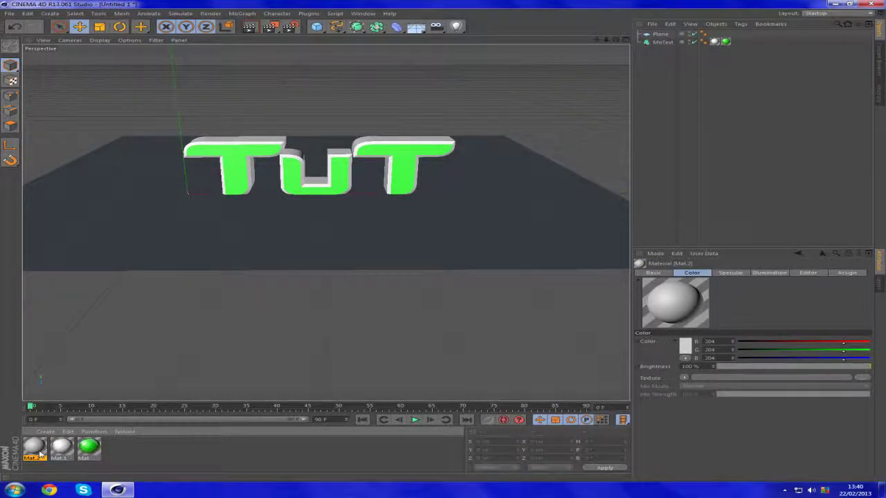
pyautogui.doubleClick(34, 448)
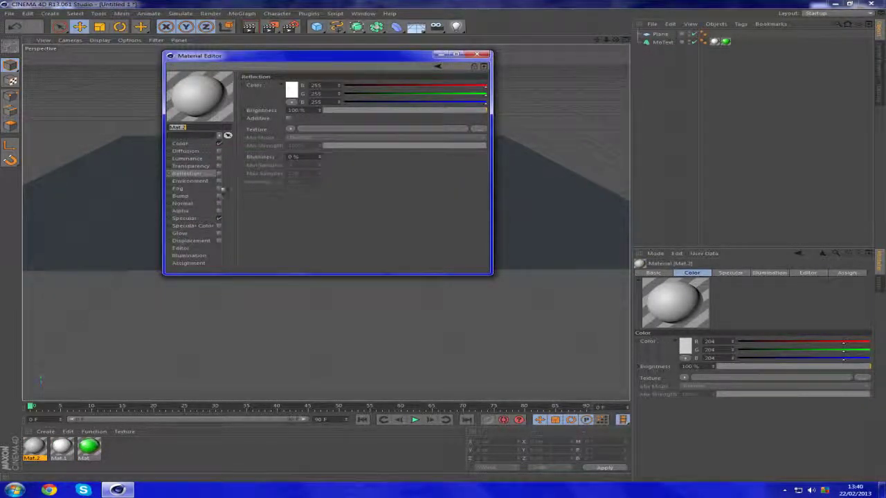
pyautogui.click(219, 218)
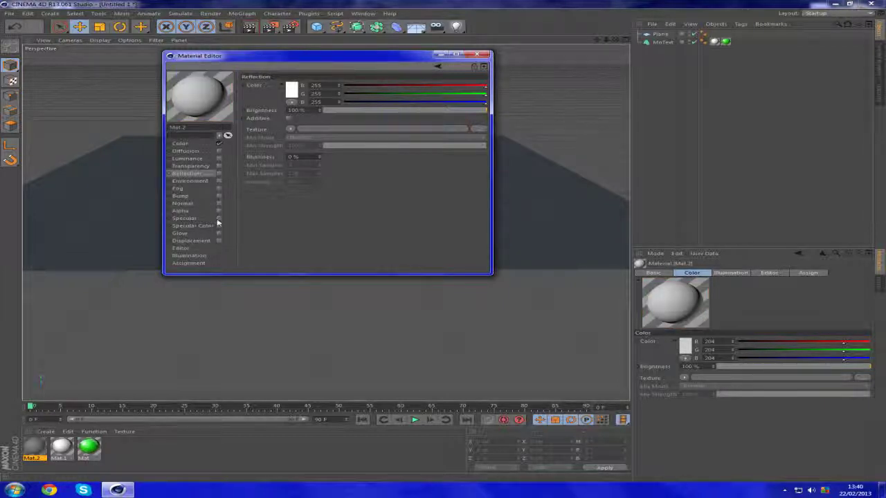
# Step: Load the Icey River image as the new material's colour texture, copying it to the project location, and close the Material Editor
pyautogui.click(193, 144)
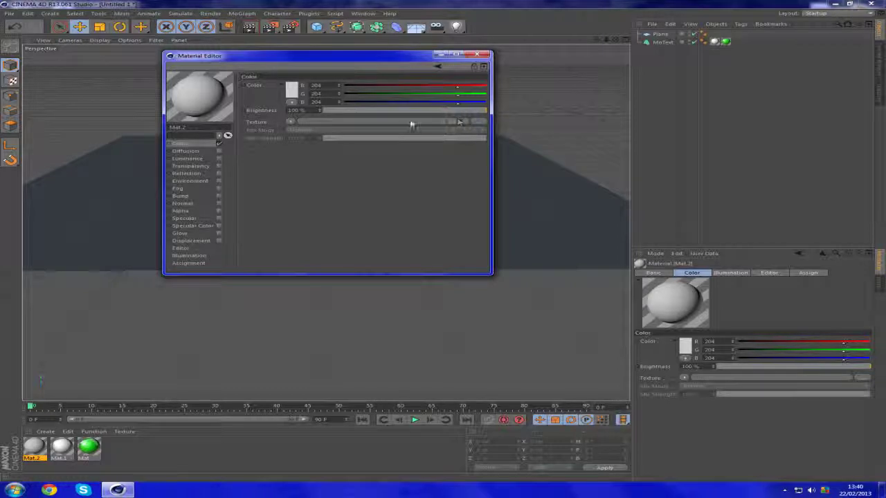
pyautogui.click(291, 122)
pyautogui.click(319, 139)
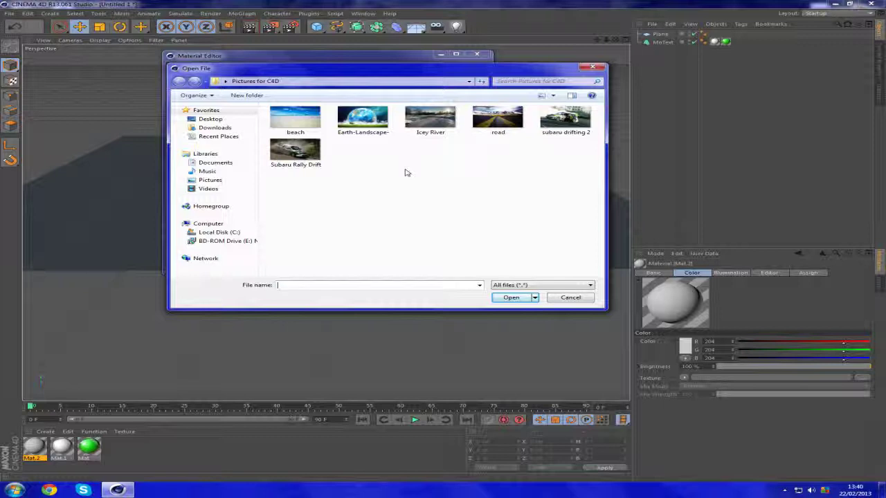
pyautogui.click(366, 127)
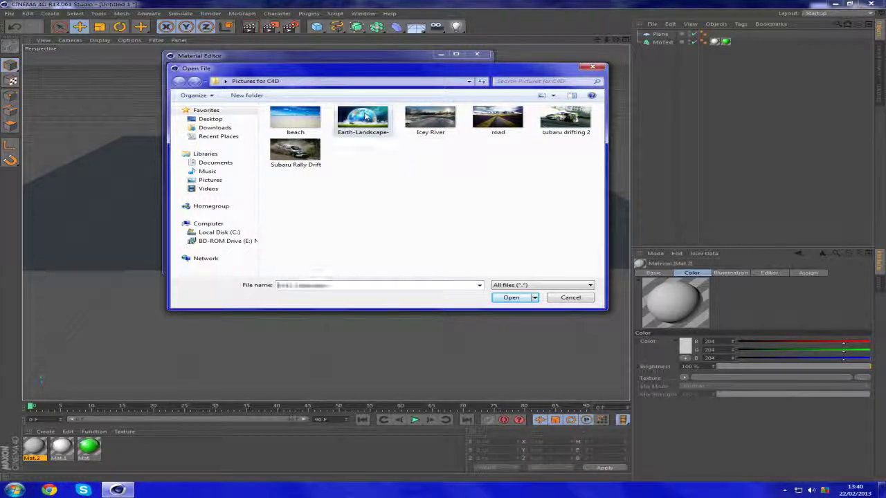
pyautogui.click(431, 128)
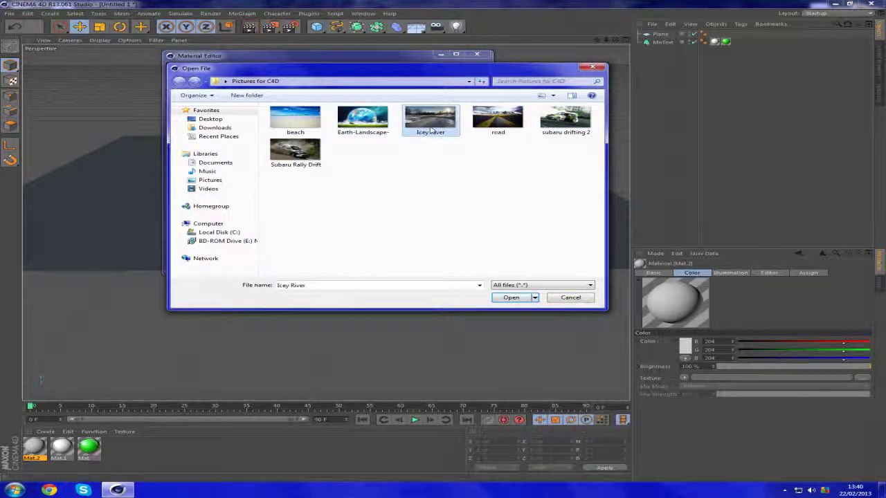
pyautogui.click(510, 297)
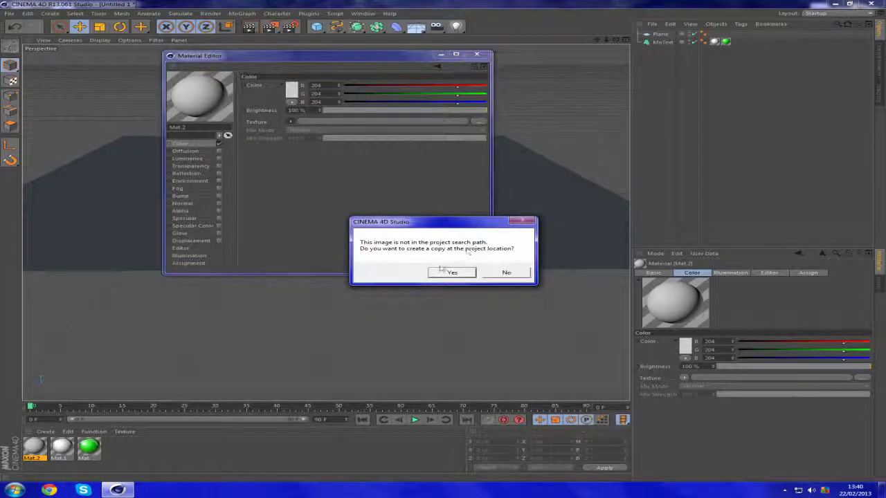
pyautogui.click(448, 272)
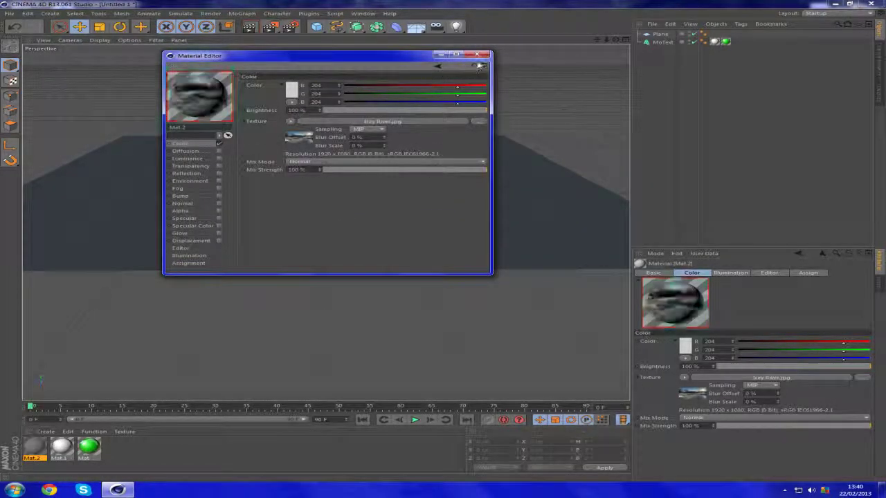
pyautogui.click(476, 55)
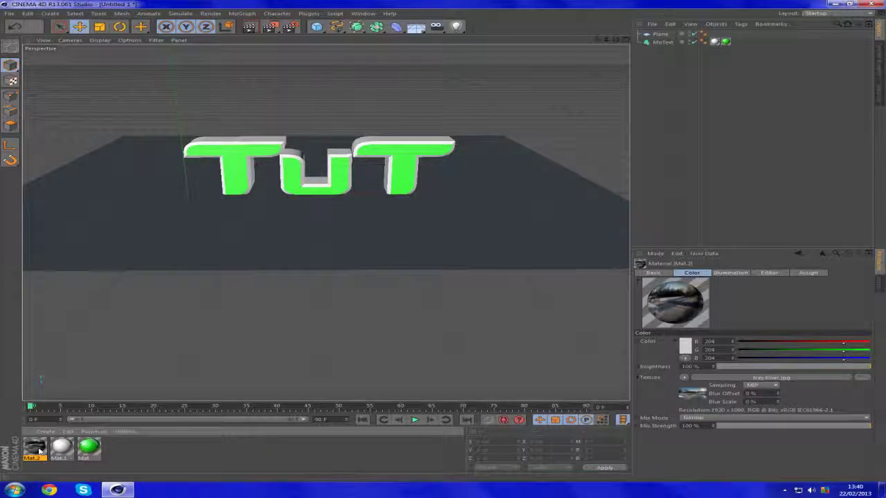
# Step: Add a Background object with the Icey River material applied and move the object down about 62 cm
pyautogui.click(90, 432)
pyautogui.click(133, 464)
pyautogui.click(125, 464)
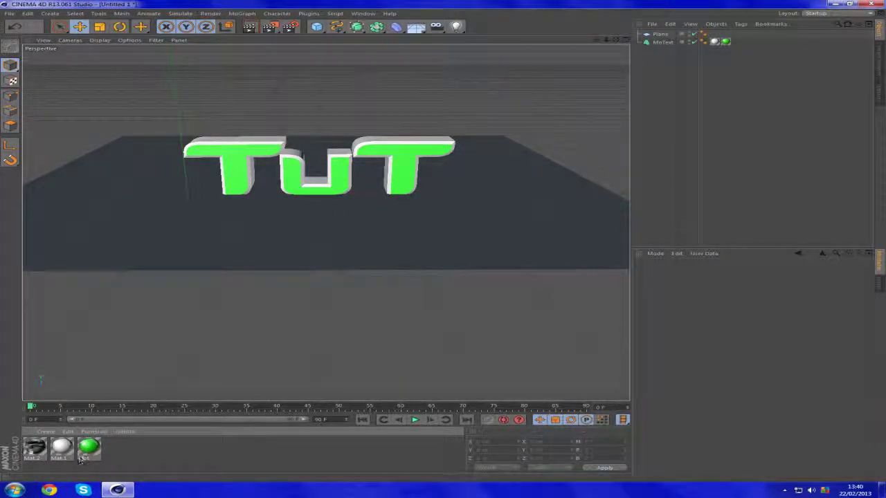
pyautogui.click(416, 28)
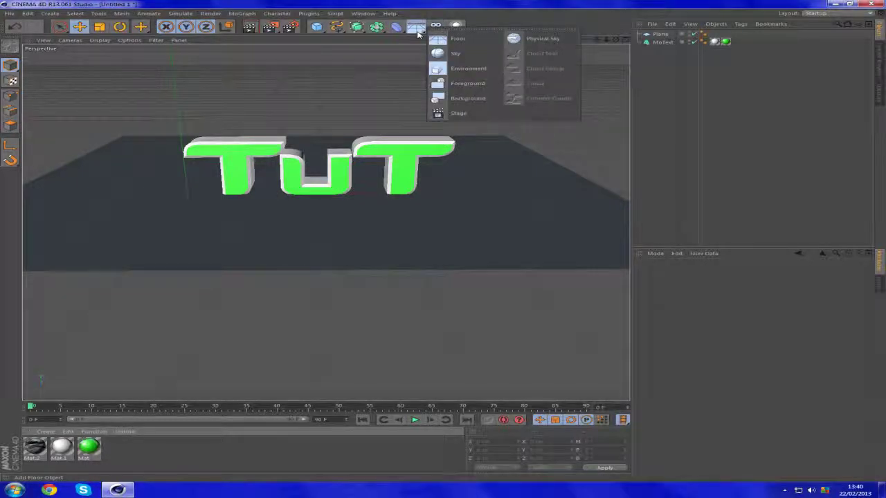
pyautogui.click(478, 100)
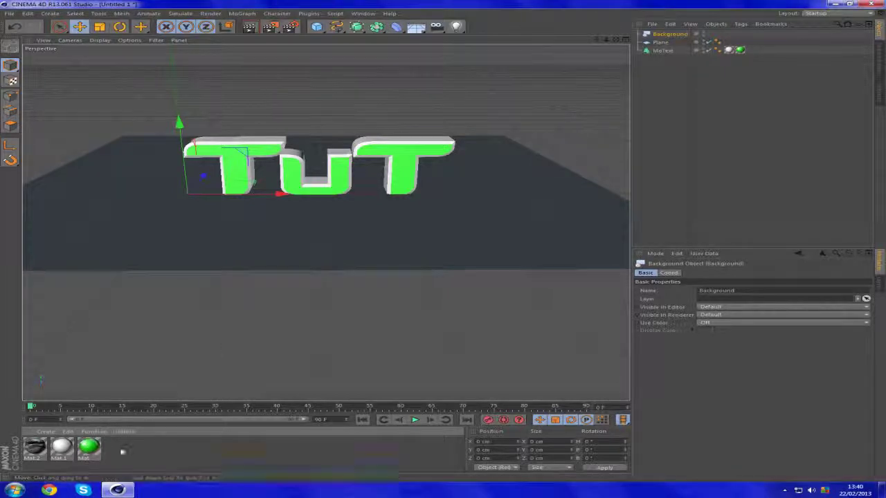
pyautogui.click(35, 446)
pyautogui.moveTo(31, 448); pyautogui.dragTo(680, 40)
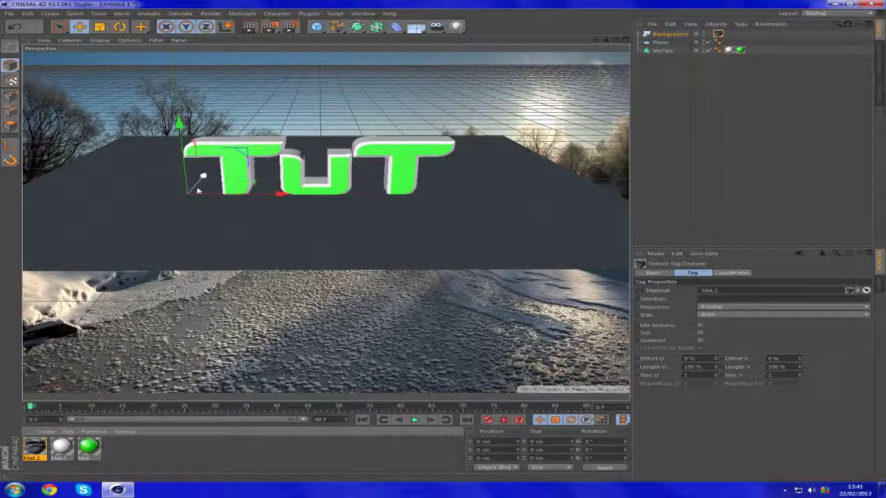
pyautogui.moveTo(185, 182); pyautogui.dragTo(185, 231)
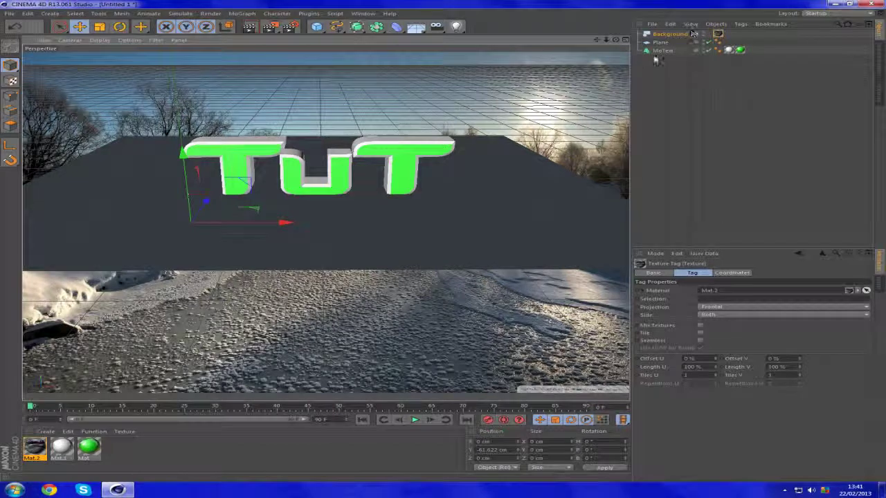
# Step: Lower the text and plane together to about Y -238 cm and pitch them to about -15°
pyautogui.click(661, 51)
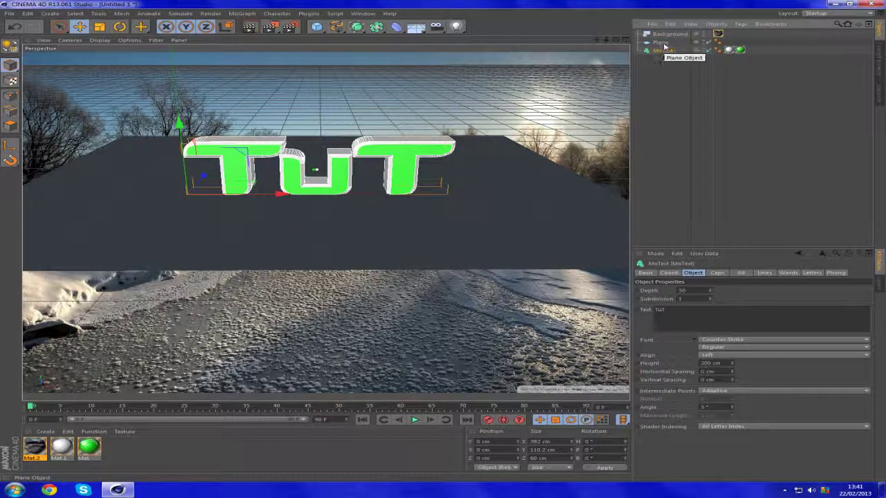
pyautogui.keyDown('ctrl'); pyautogui.click(662, 43); pyautogui.keyUp('ctrl')
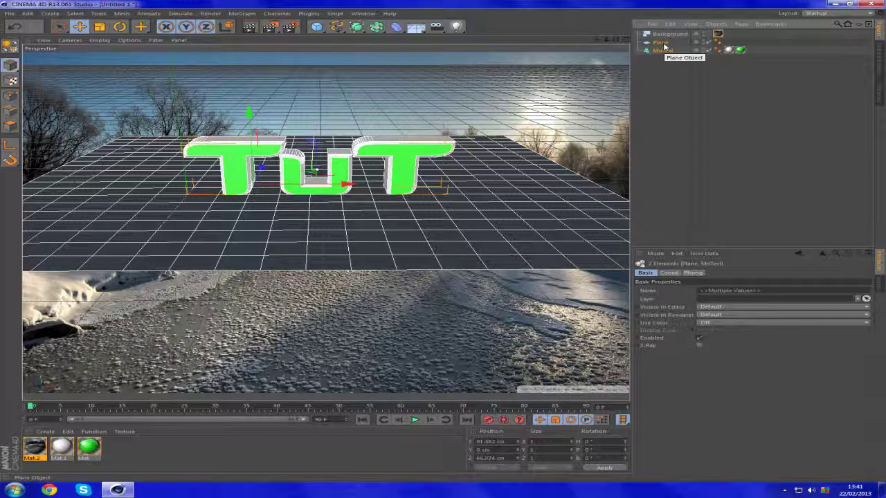
pyautogui.moveTo(248, 132); pyautogui.dragTo(273, 223)
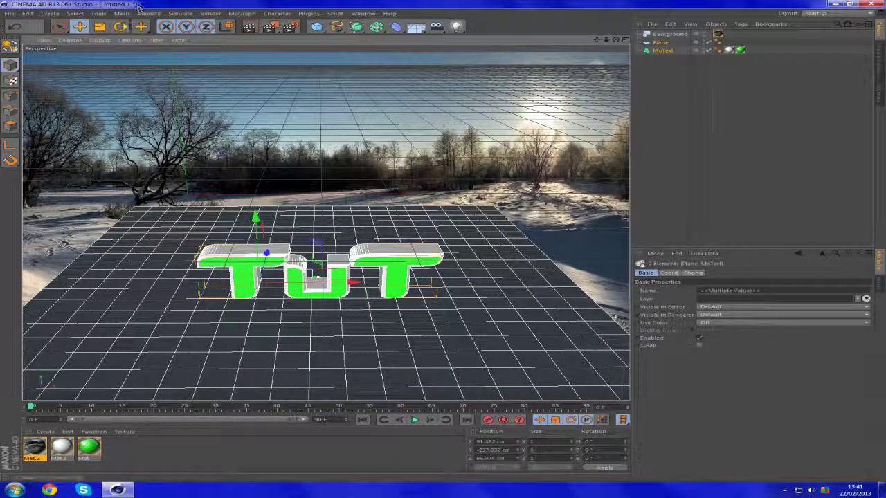
pyautogui.click(120, 27)
pyautogui.moveTo(258, 246); pyautogui.dragTo(275, 236)
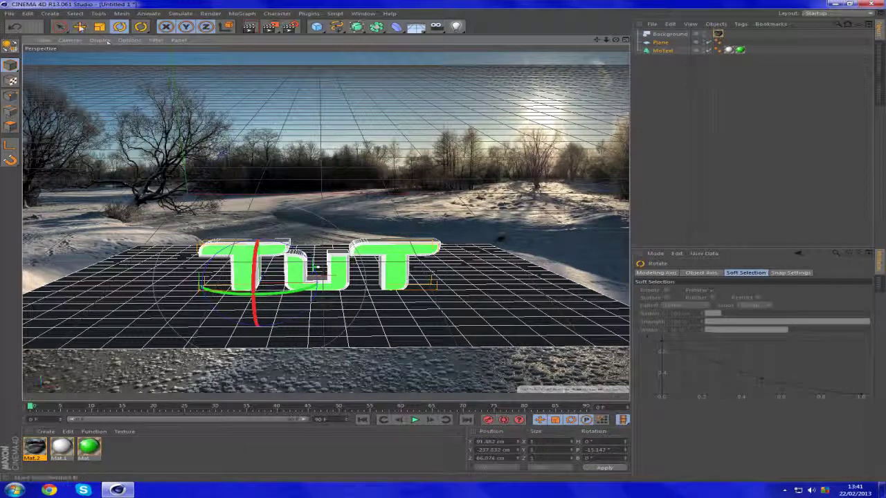
# Step: Move the text and plane together to about Y -292 cm and Z 243 cm, and turn their heading about 15°
pyautogui.press('e')
pyautogui.moveTo(257, 218); pyautogui.dragTo(261, 242)
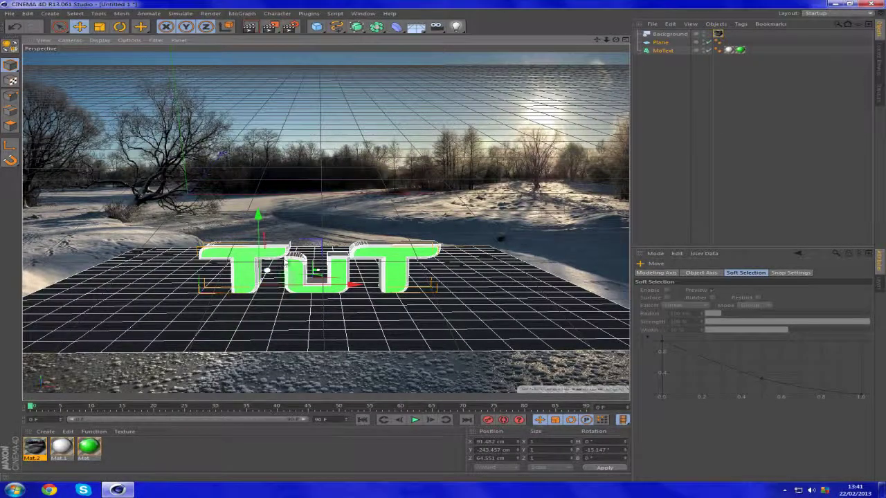
pyautogui.moveTo(315, 242); pyautogui.dragTo(326, 226)
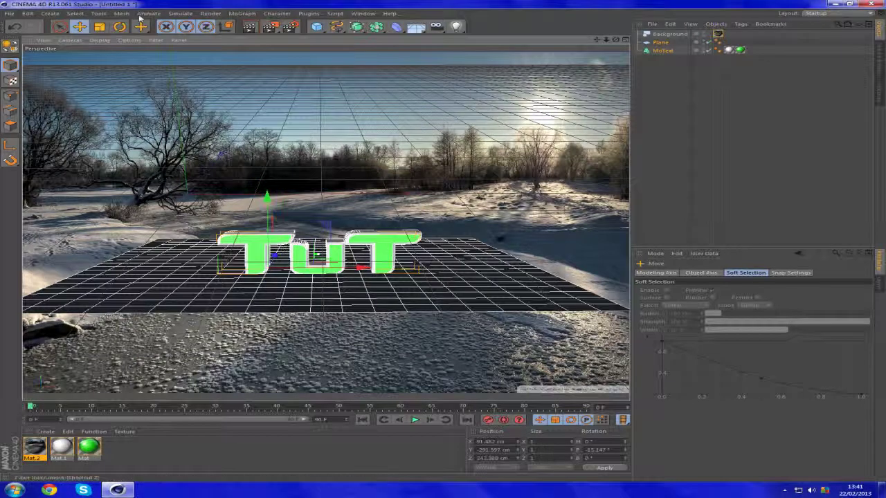
pyautogui.click(119, 26)
pyautogui.moveTo(300, 285); pyautogui.dragTo(315, 284)
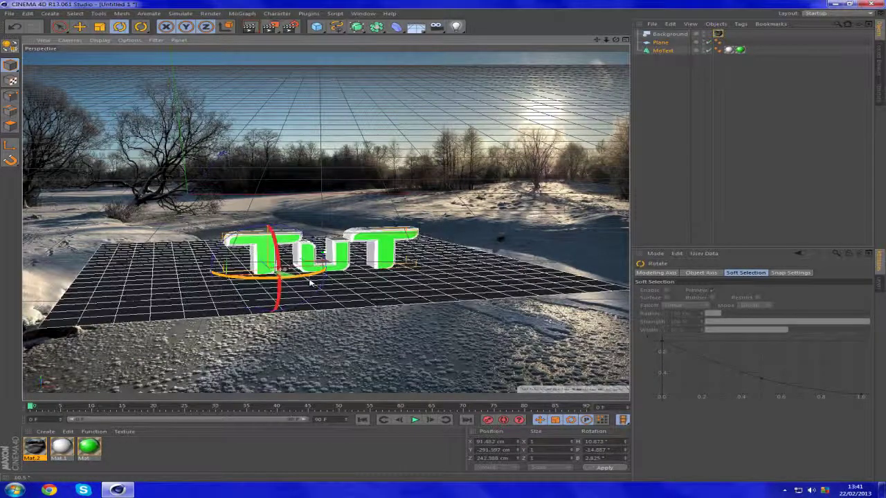
pyautogui.click(827, 148)
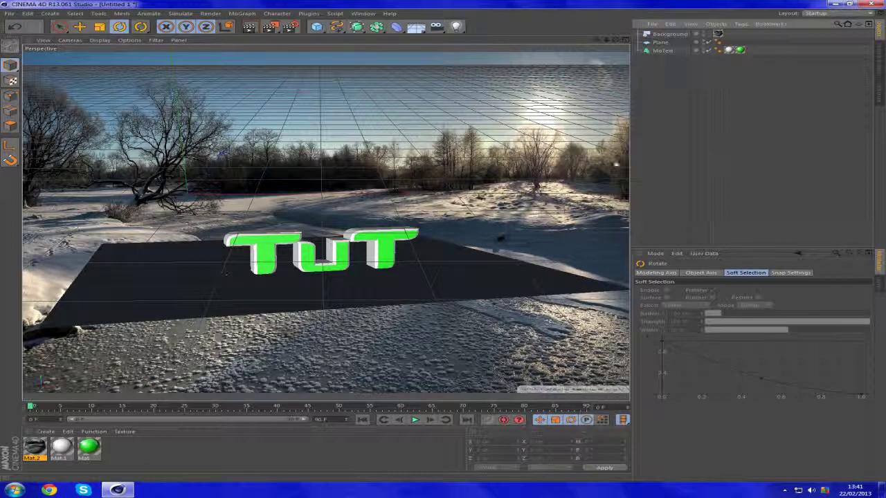
# Step: Nudge only the plane slightly downward beneath the text and deselect it
pyautogui.click(383, 290)
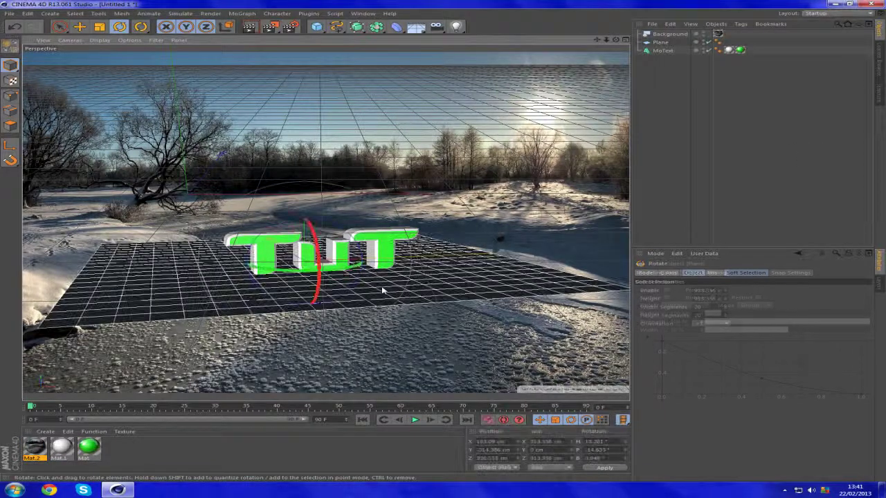
pyautogui.press('e')
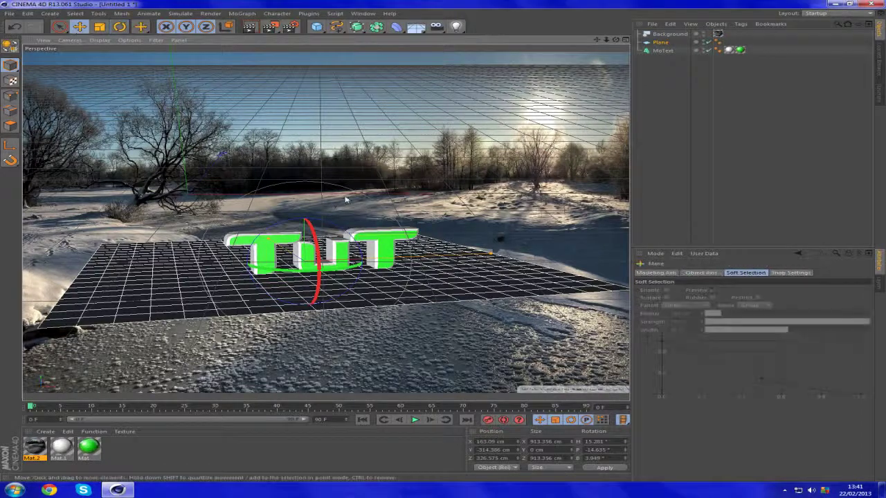
pyautogui.moveTo(307, 213); pyautogui.dragTo(306, 214)
pyautogui.click(718, 202)
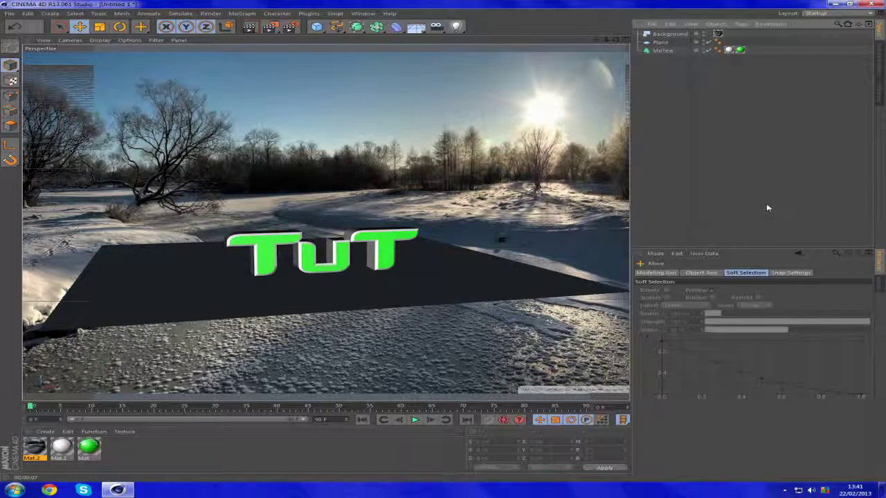
# Step: Set the render output size to 1280 x 720 pixels
pyautogui.click(288, 29)
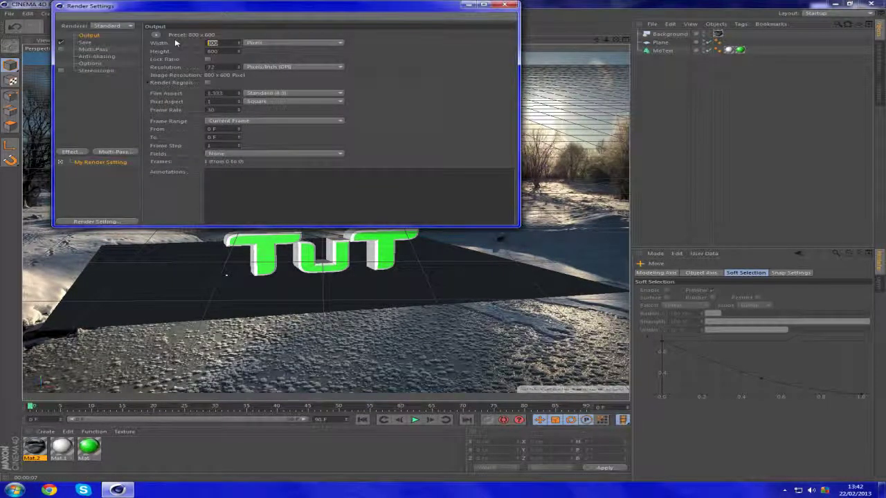
pyautogui.press('Return')
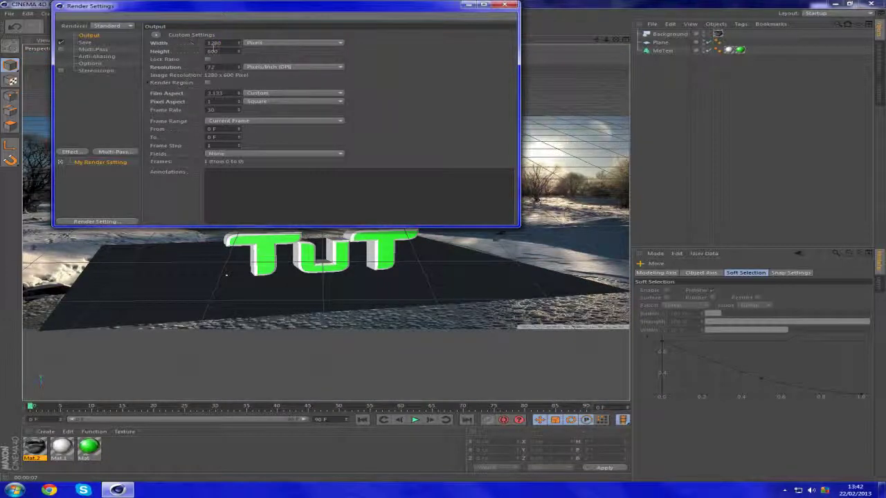
pyautogui.write('720')
pyautogui.press('Return')
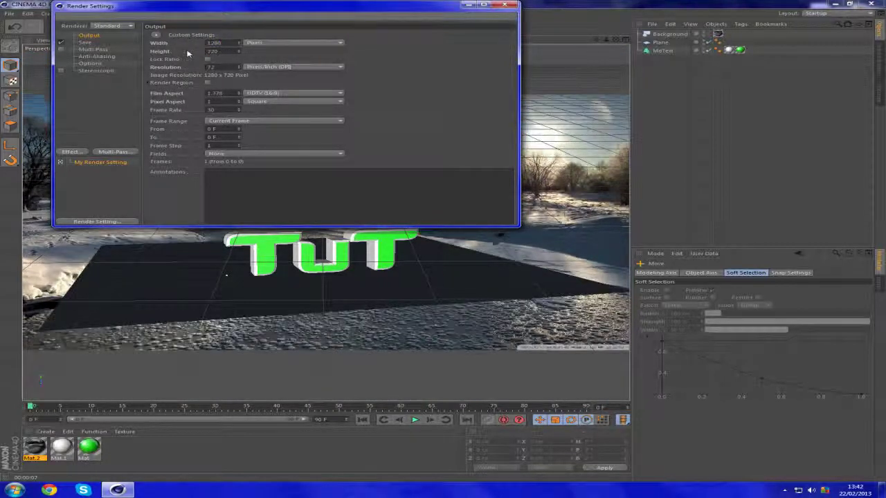
# Step: Add the Ambient Occlusion render effect with a maximum ray length of 145 cm, raise its contrast, and close the render settings
pyautogui.click(69, 152)
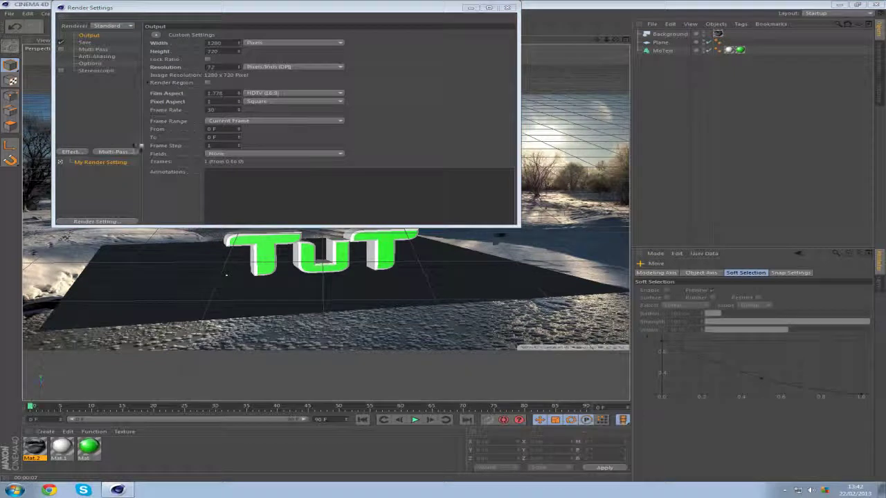
pyautogui.click(96, 71)
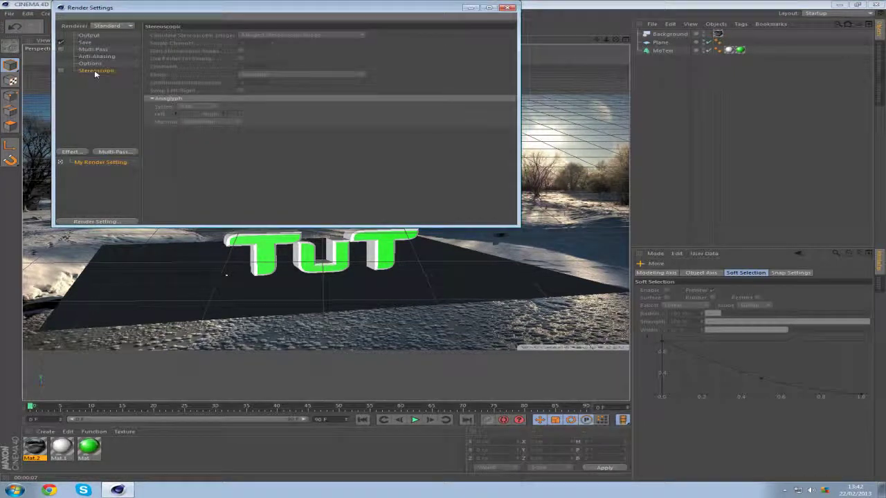
pyautogui.click(73, 153)
pyautogui.click(73, 152)
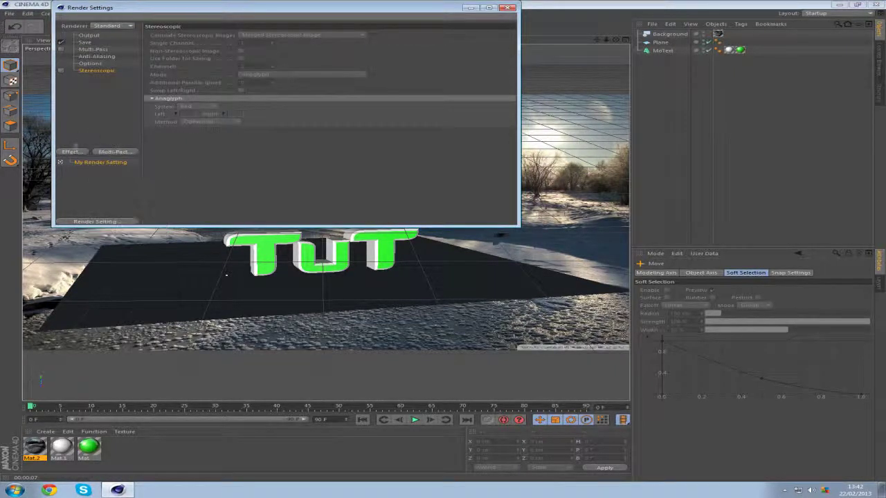
pyautogui.click(72, 153)
pyautogui.click(125, 202)
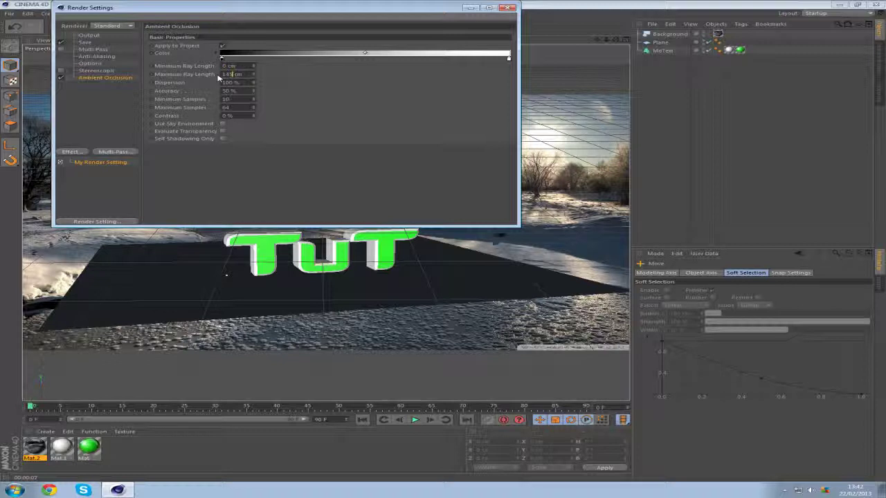
pyautogui.click(236, 116)
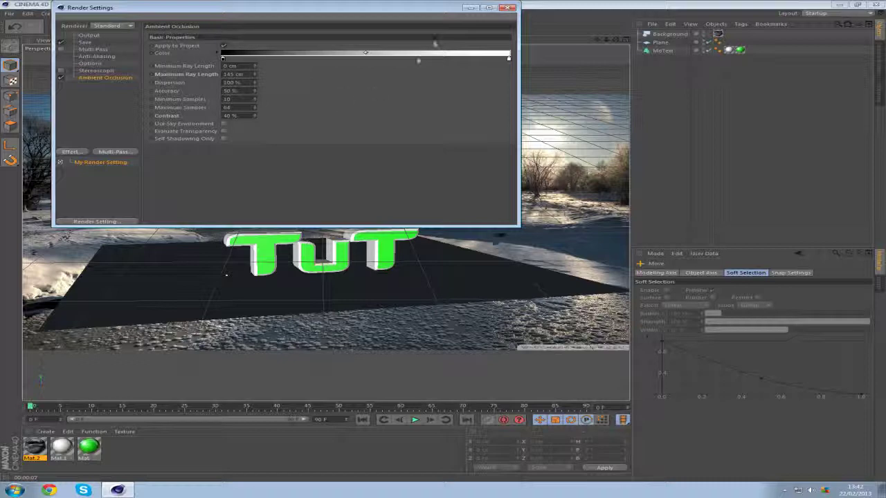
pyautogui.click(510, 7)
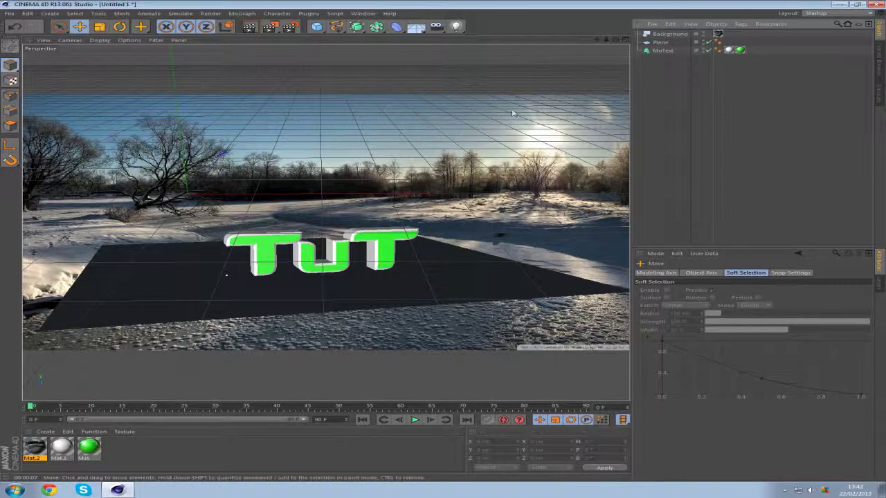
# Step: Move the text and plane together farther back on the ice, bringing the plane to about X 189, Y -349, Z 434 cm, and deselect them
pyautogui.click(664, 51)
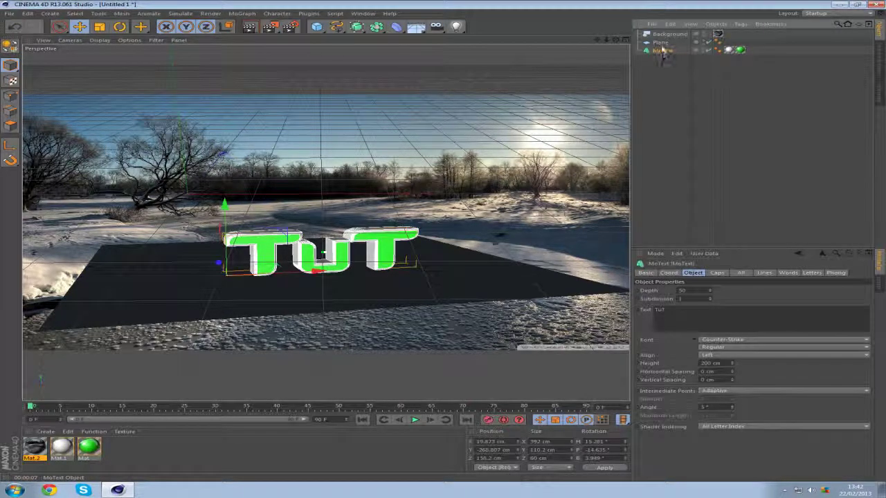
pyautogui.keyDown('ctrl'); pyautogui.click(660, 43); pyautogui.keyUp('ctrl')
pyautogui.moveTo(255, 258); pyautogui.dragTo(246, 252)
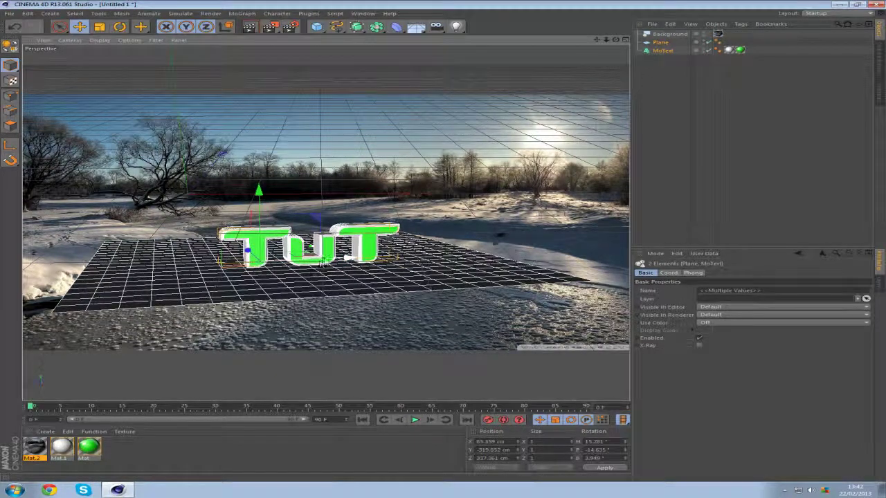
pyautogui.moveTo(346, 258); pyautogui.dragTo(374, 250)
pyautogui.click(720, 182)
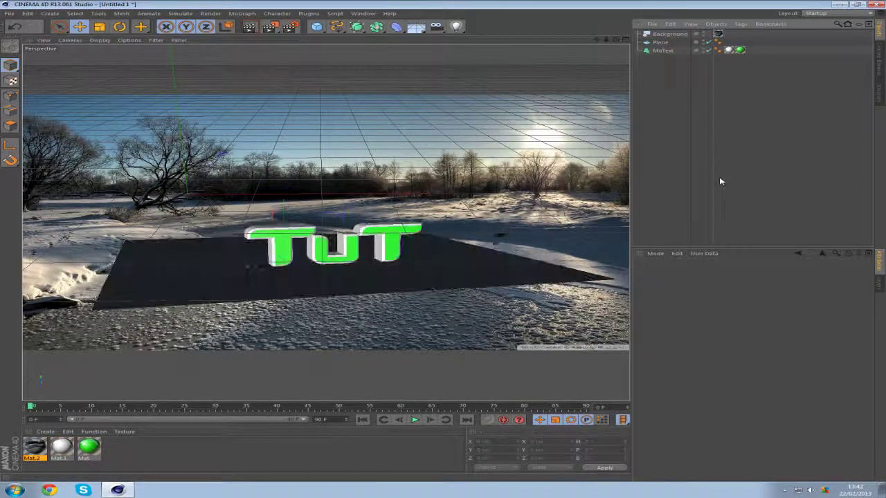
# Step: Copy the Background's texture tag to the plane and give the plane a Compositing tag with Compositing Background enabled
pyautogui.click(718, 34)
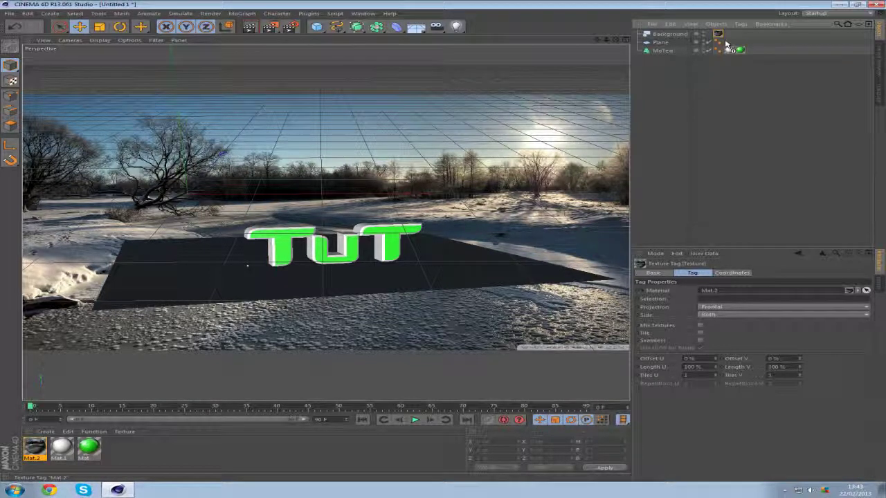
pyautogui.keyDown('ctrl'); pyautogui.moveTo(726, 44); pyautogui.dragTo(729, 43); pyautogui.keyUp('ctrl')
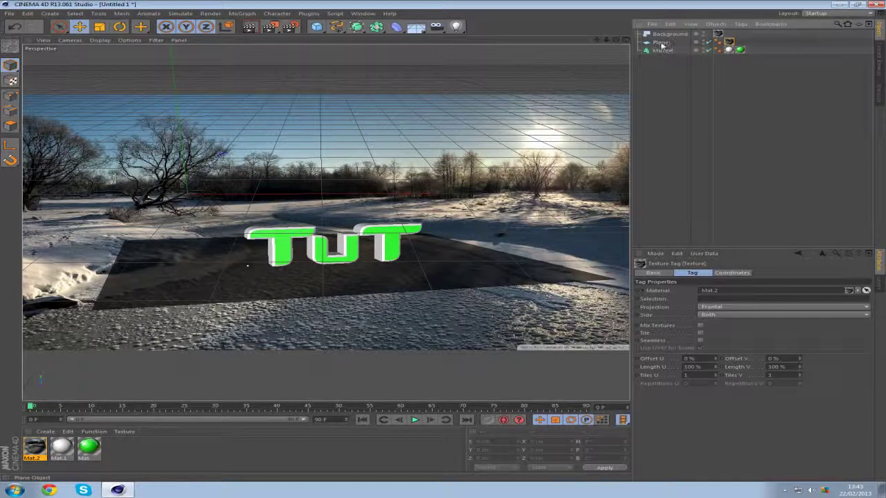
pyautogui.click(661, 42)
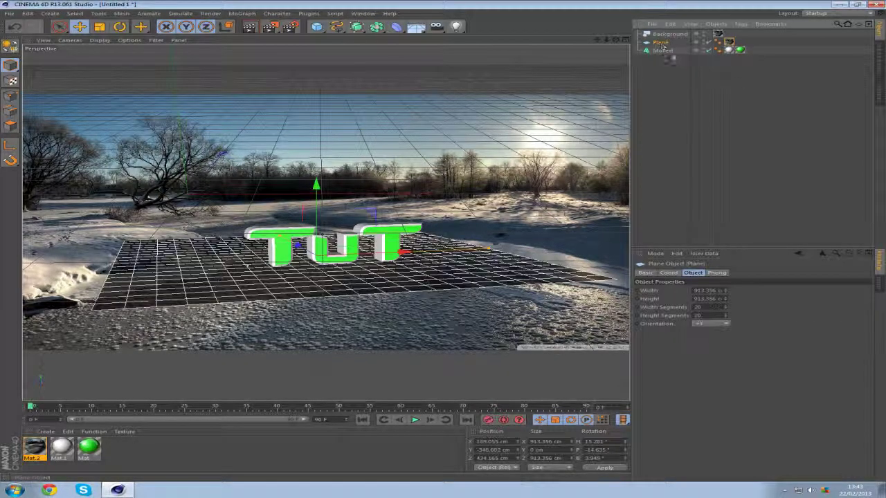
pyautogui.click(740, 24)
pyautogui.moveTo(761, 47)
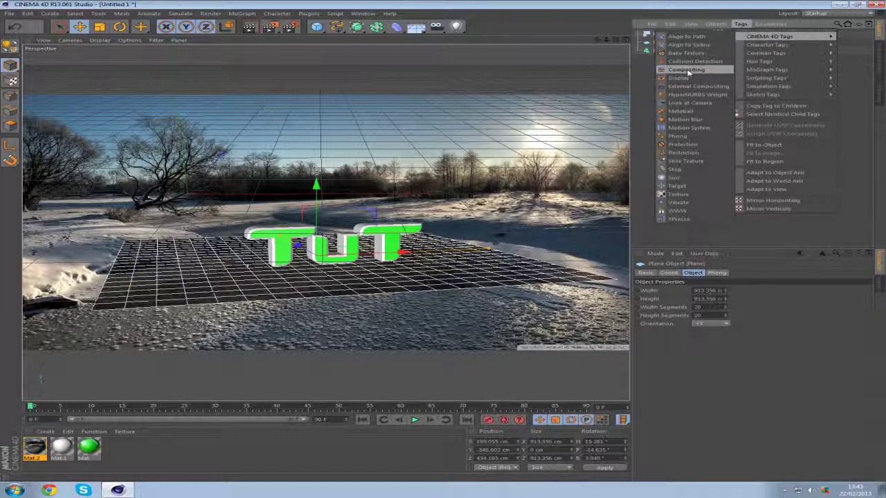
pyautogui.click(688, 71)
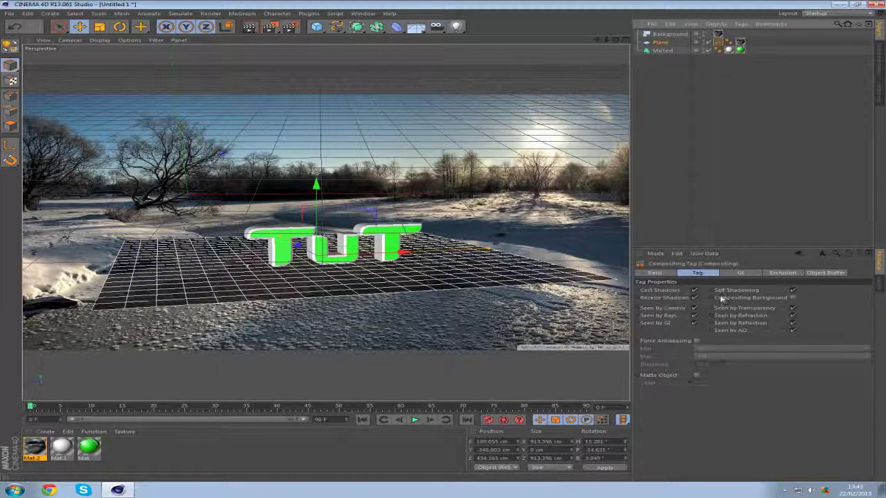
pyautogui.click(793, 298)
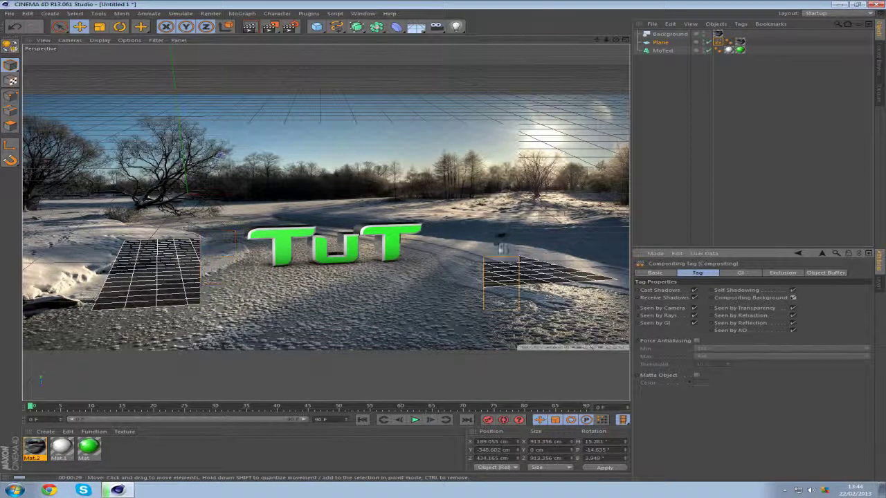
pyautogui.click(764, 191)
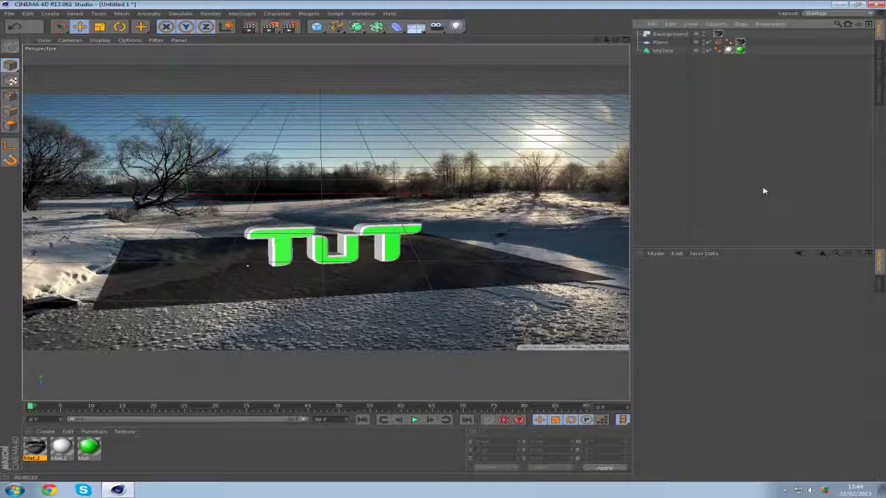
# Step: Add a light to the scene and set its shadow type to Shadow Maps (Soft)
pyautogui.moveTo(456, 27); pyautogui.dragTo(476, 38)
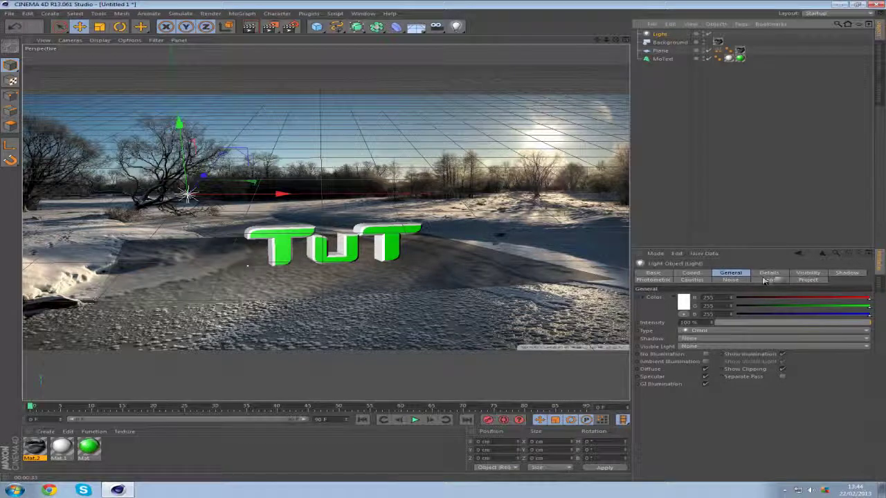
pyautogui.click(846, 274)
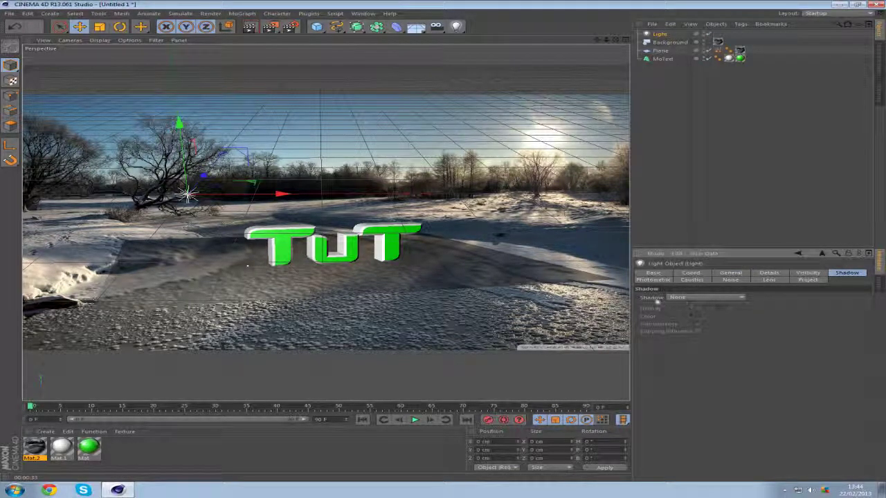
pyautogui.click(703, 299)
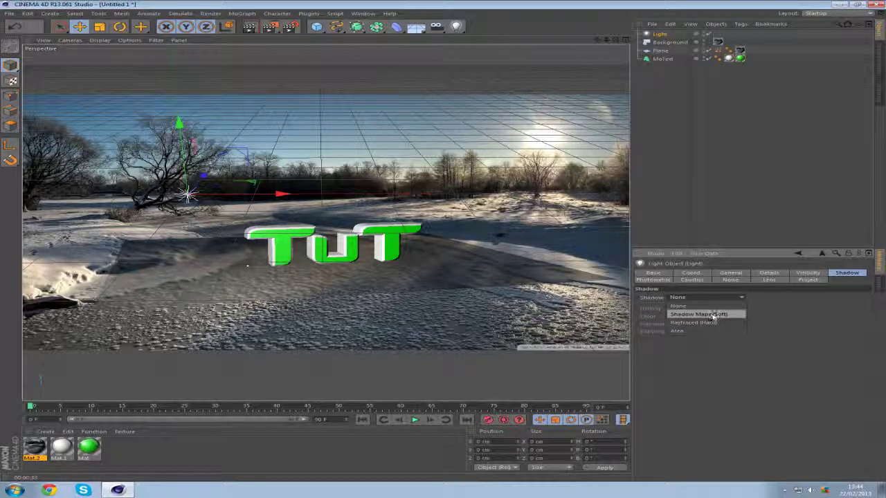
pyautogui.click(698, 315)
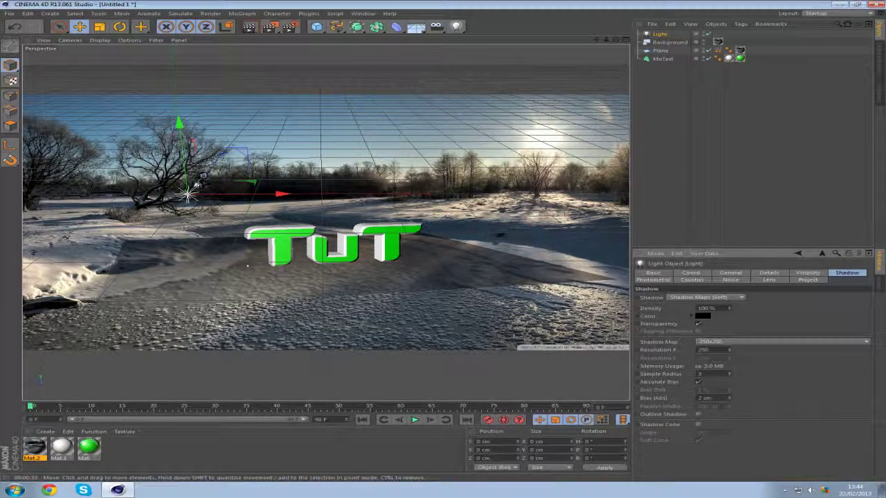
# Step: Pitch the light to about -10.5° and move it in front of the text to about X 95, Y 44, Z -109 cm
pyautogui.press('r')
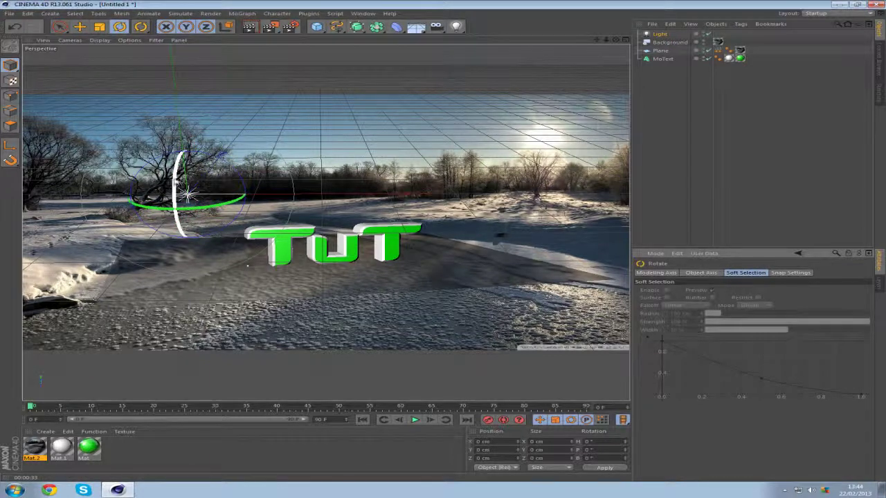
pyautogui.moveTo(179, 207); pyautogui.dragTo(174, 177)
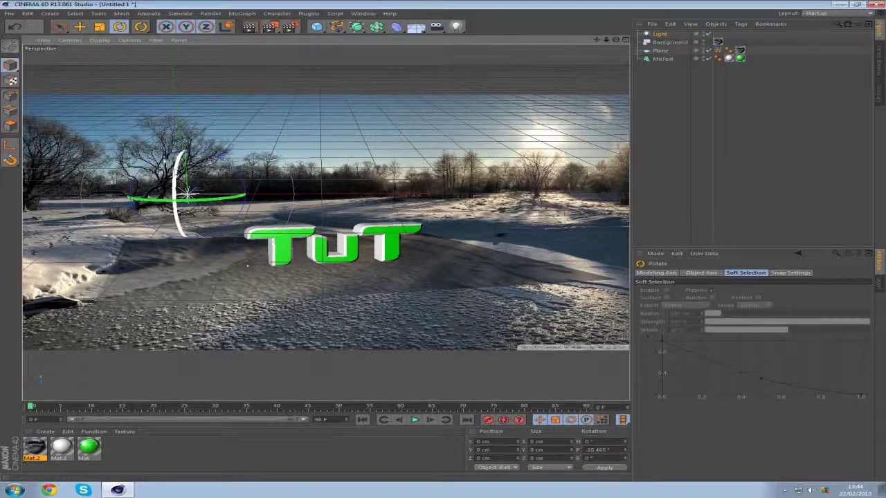
pyautogui.click(80, 27)
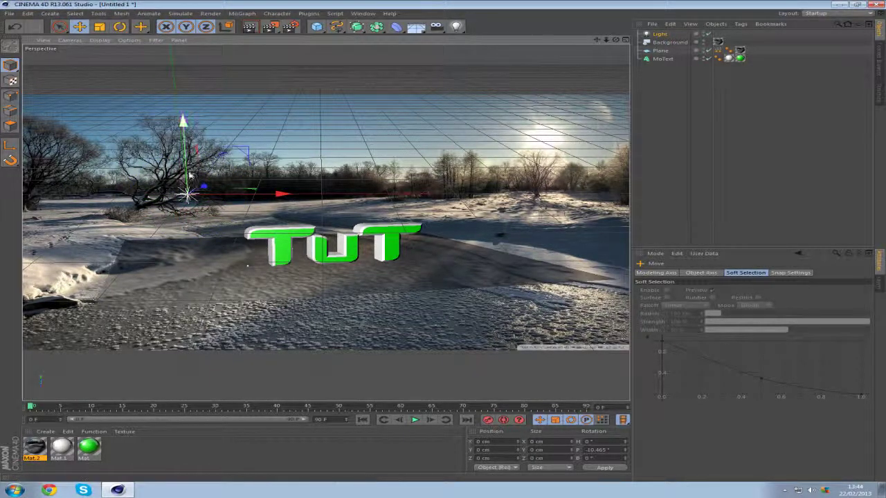
pyautogui.hotkey('ctrl', 'shift', 'a')
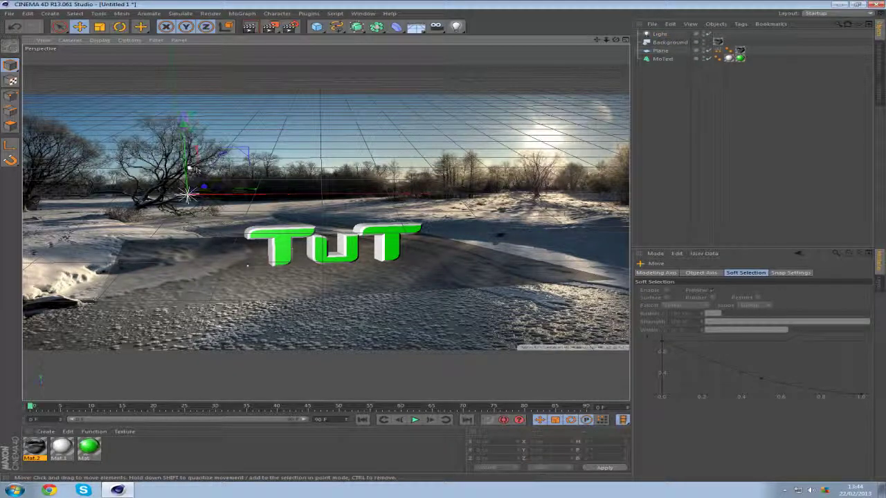
pyautogui.click(187, 196)
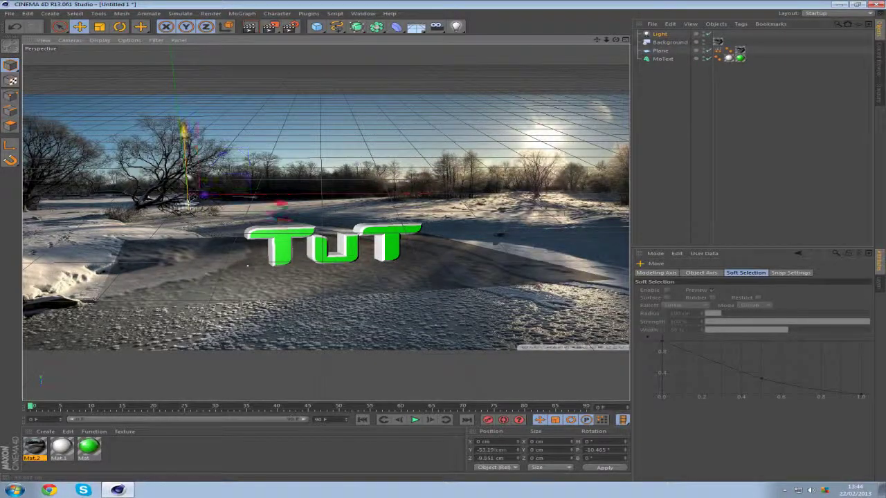
pyautogui.moveTo(186, 164); pyautogui.dragTo(196, 209)
pyautogui.moveTo(252, 250); pyautogui.dragTo(315, 261)
pyautogui.moveTo(263, 236); pyautogui.dragTo(243, 166)
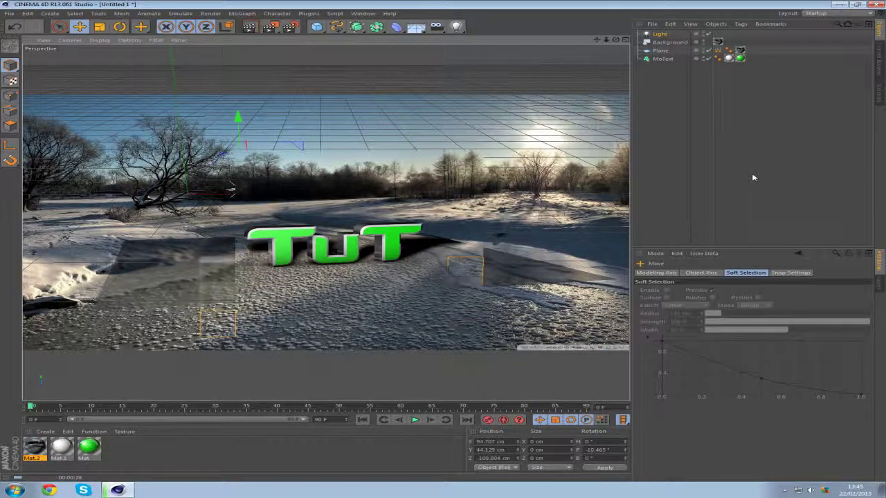
# Step: Raise the shadow-casting light higher above the text along its own vertical axis and deselect it
pyautogui.click(689, 68)
pyautogui.click(659, 33)
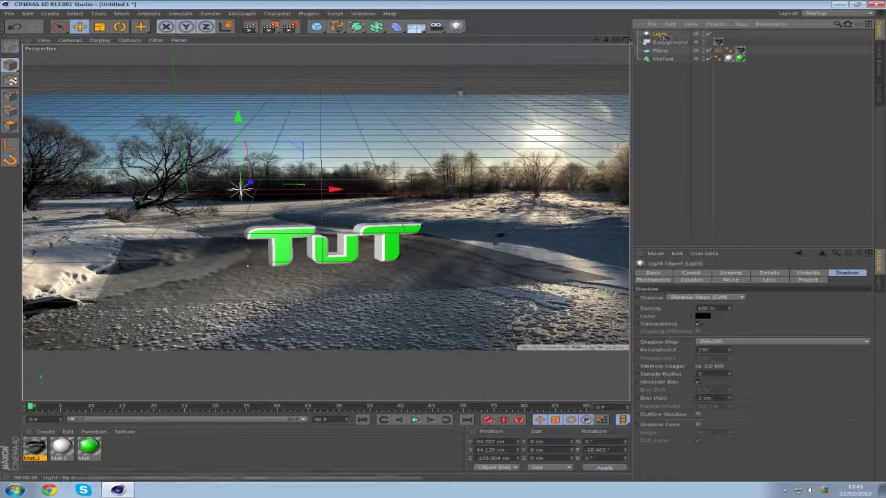
pyautogui.moveTo(239, 172); pyautogui.dragTo(254, 48)
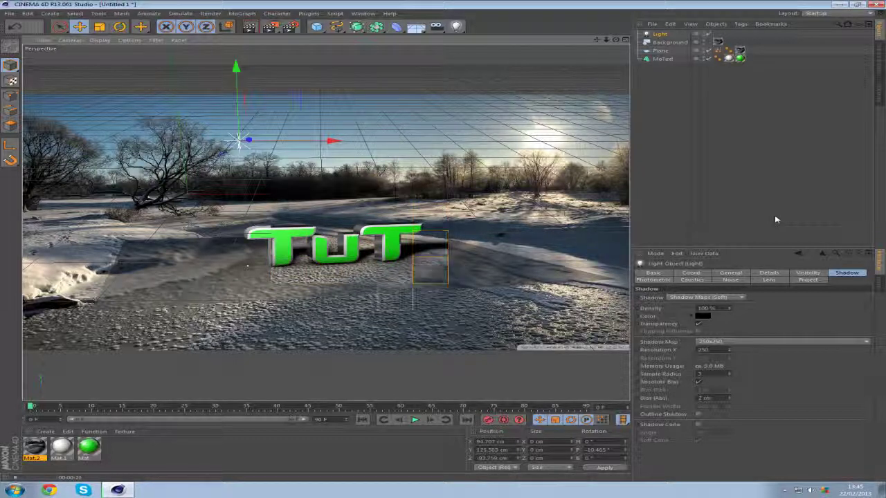
pyautogui.click(776, 219)
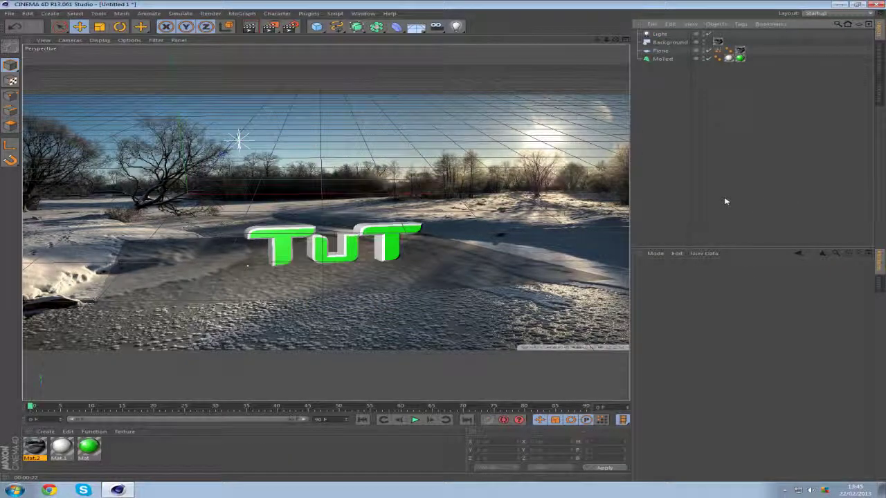
# Step: Add a second light without shadows, place it to the right of the text at about Y 72, Z -217 cm, and render the view
pyautogui.click(457, 27)
pyautogui.moveTo(281, 194); pyautogui.dragTo(405, 216)
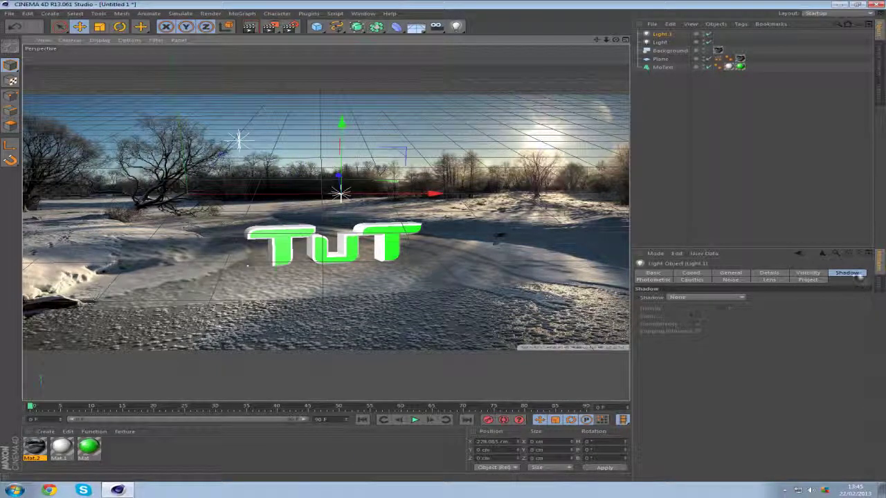
pyautogui.click(857, 274)
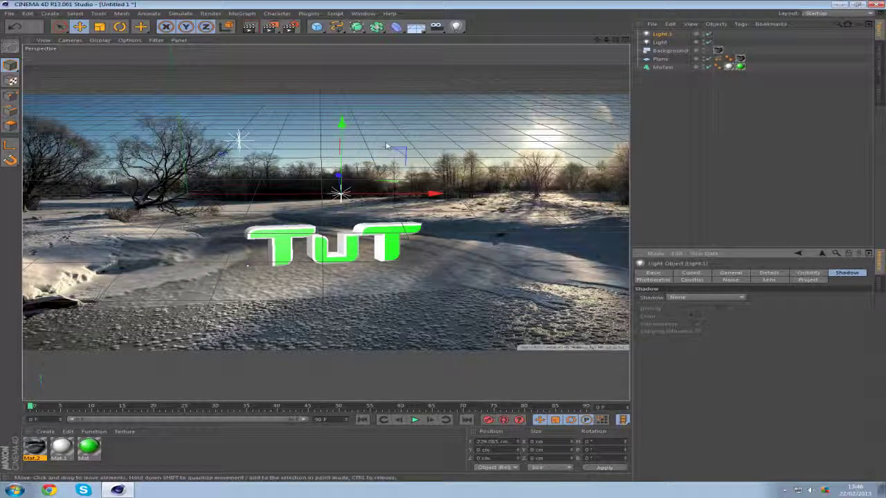
pyautogui.moveTo(338, 177); pyautogui.dragTo(467, 192)
pyautogui.click(251, 28)
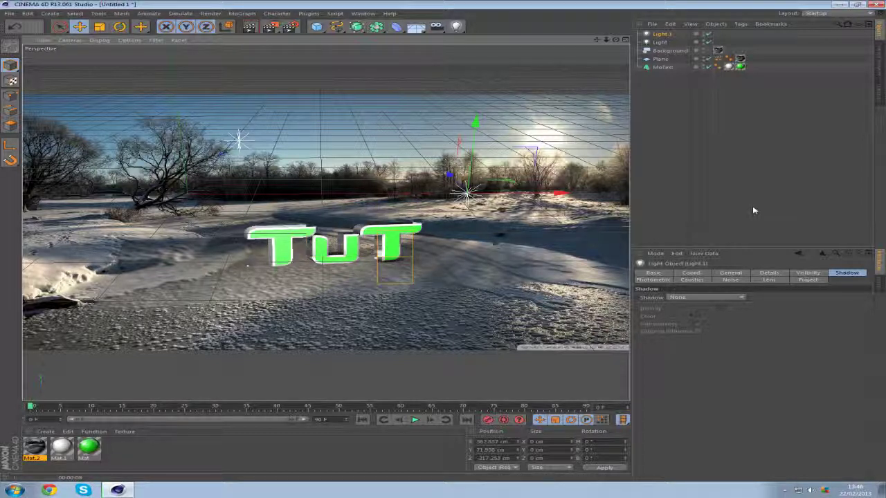
# Step: Try the second, shadowless light beside the shadow-casting light at about X 99, Y 117 cm, and delete it from the scene
pyautogui.click(660, 43)
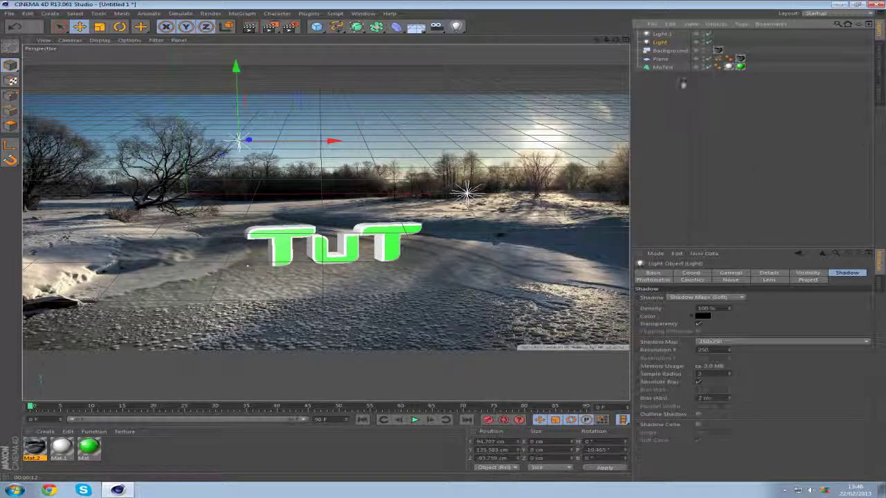
pyautogui.click(661, 36)
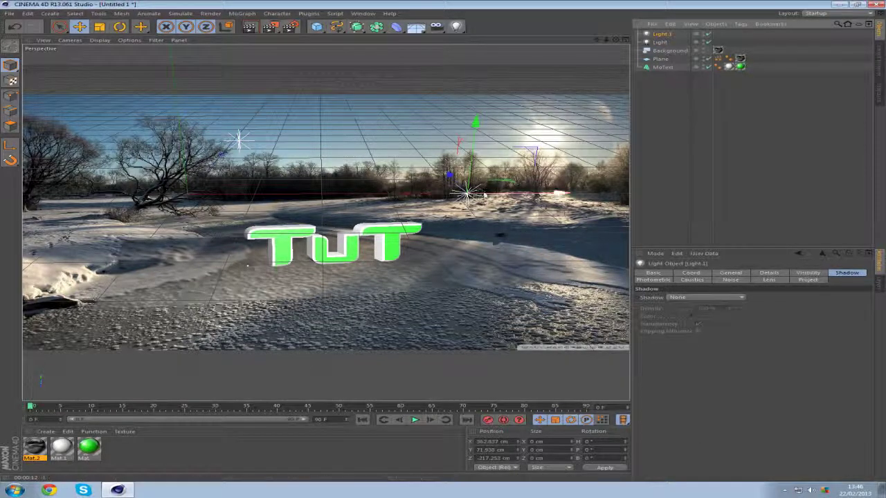
pyautogui.moveTo(484, 196); pyautogui.dragTo(229, 149)
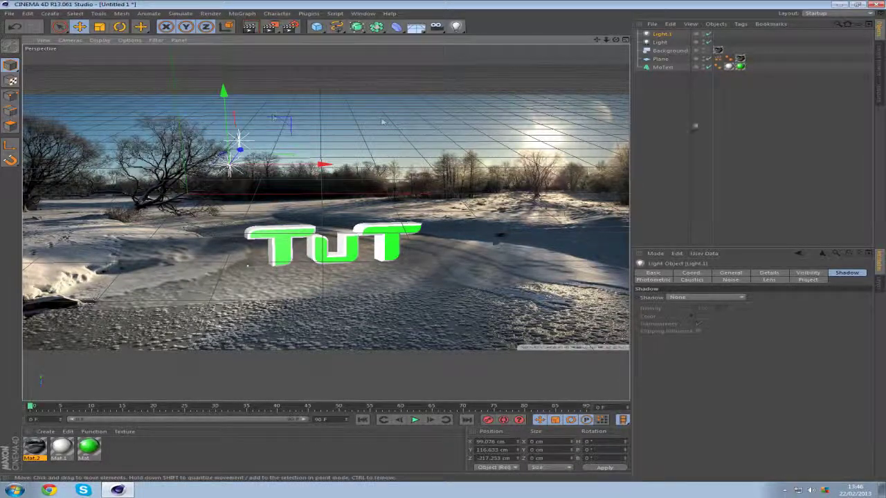
pyautogui.press('Delete')
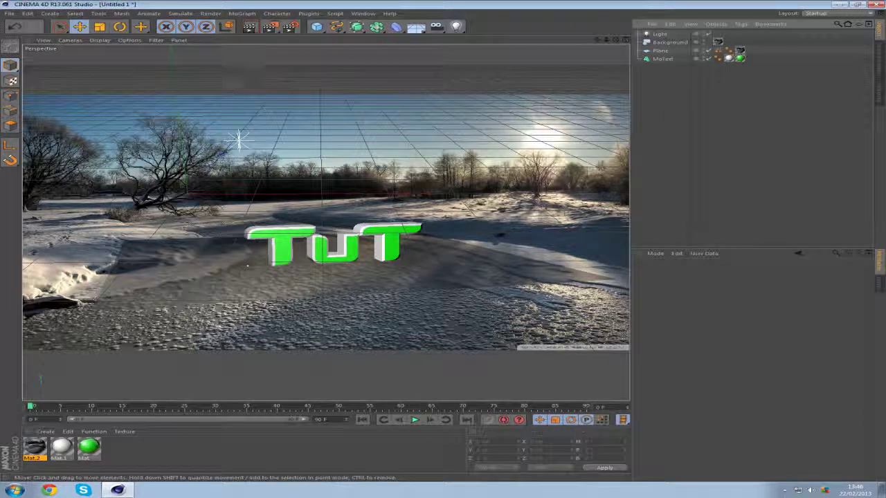
# Step: Move the remaining shadow-casting light higher above the text to about X 130, Y 188, Z -19 cm
pyautogui.click(659, 34)
pyautogui.moveTo(314, 147)
pyautogui.mouseDown()
pyautogui.moveTo(436, 160)
pyautogui.moveTo(429, 142)
pyautogui.moveTo(346, 139)
pyautogui.moveTo(407, 142)
pyautogui.mouseUp()
pyautogui.moveTo(469, 148)
pyautogui.mouseDown()
pyautogui.moveTo(299, 158)
pyautogui.moveTo(250, 137)
pyautogui.moveTo(245, 103)
pyautogui.moveTo(252, 89)
pyautogui.moveTo(341, 107)
pyautogui.moveTo(318, 114)
pyautogui.mouseUp()
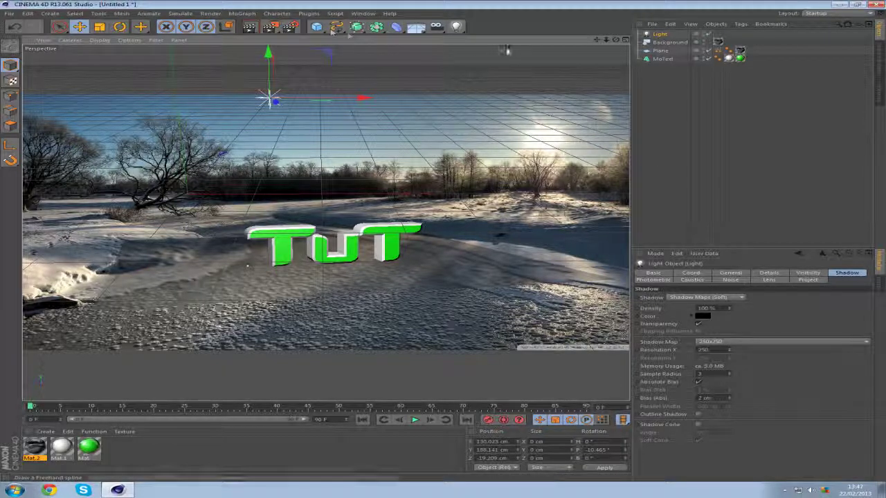
# Step: Open the render settings and set the output size to 1920 × 1080 pixels
pyautogui.click(289, 28)
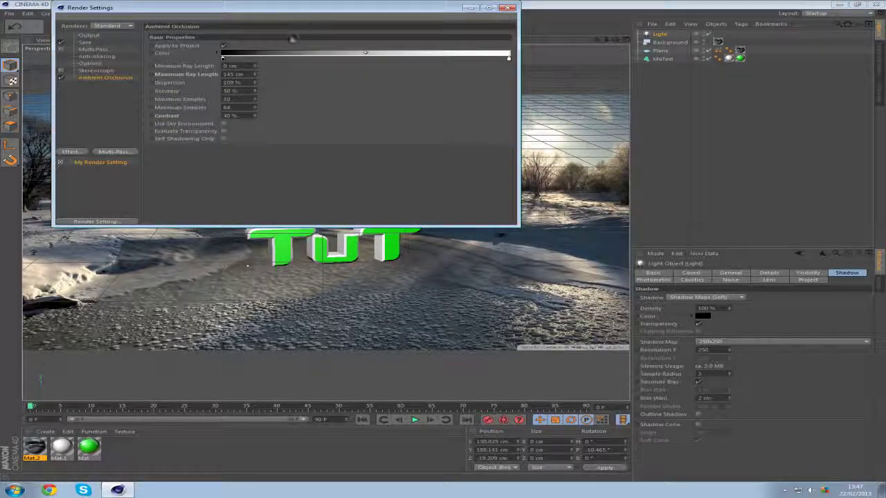
pyautogui.click(88, 35)
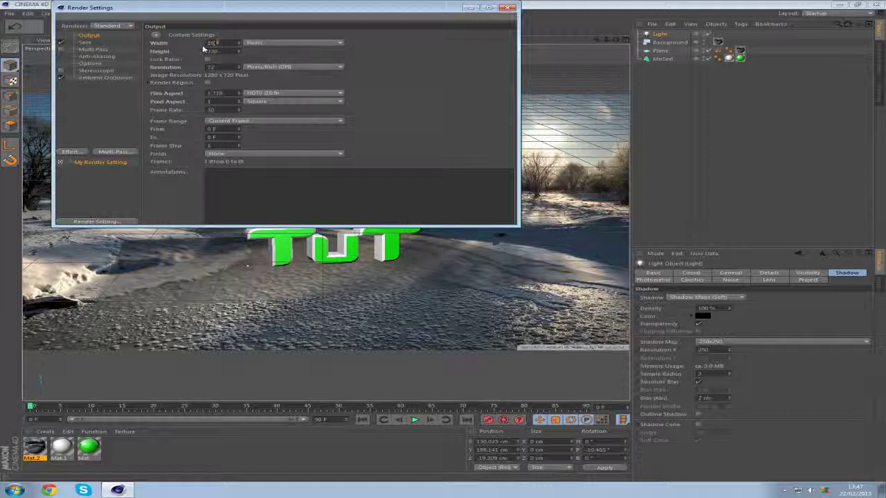
pyautogui.press('Tab')
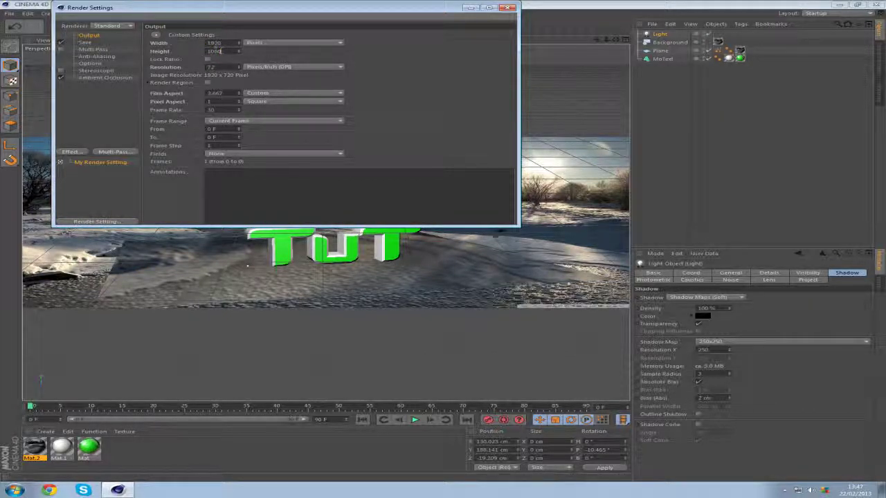
# Step: Set the render output size to 1280 × 720 pixels
pyautogui.click(220, 43)
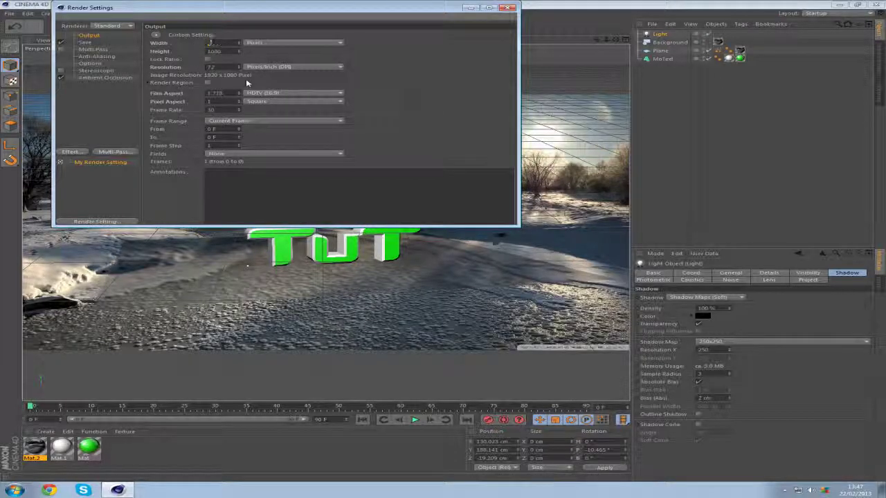
pyautogui.write('1280')
pyautogui.press('Tab')
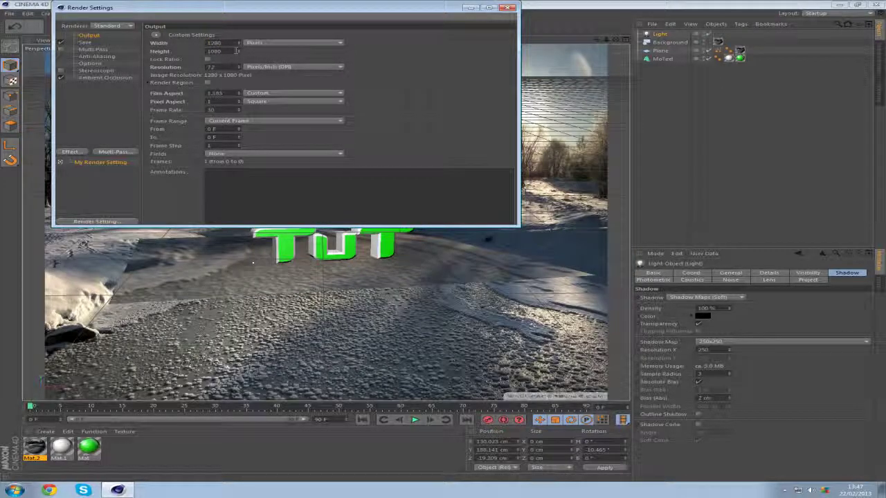
pyautogui.write('720')
pyautogui.press('Tab')
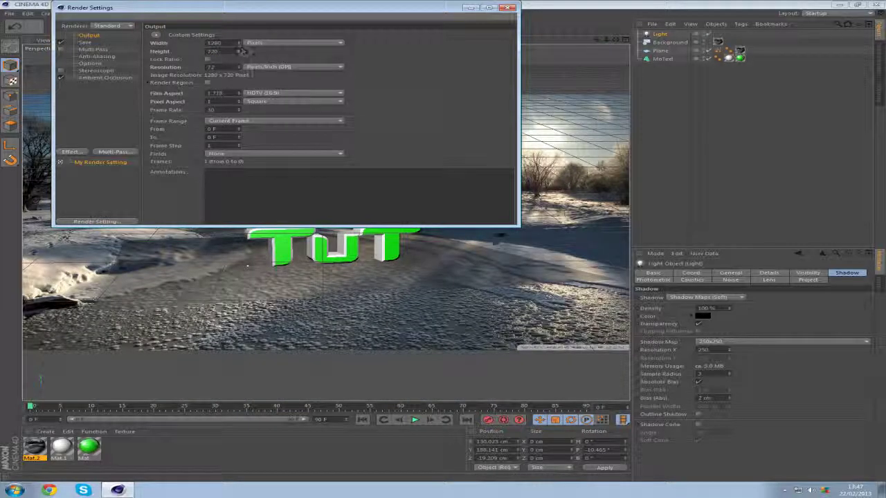
# Step: Set the rendered image to be saved on the Desktop as "tut background" in JPEG format
pyautogui.click(90, 43)
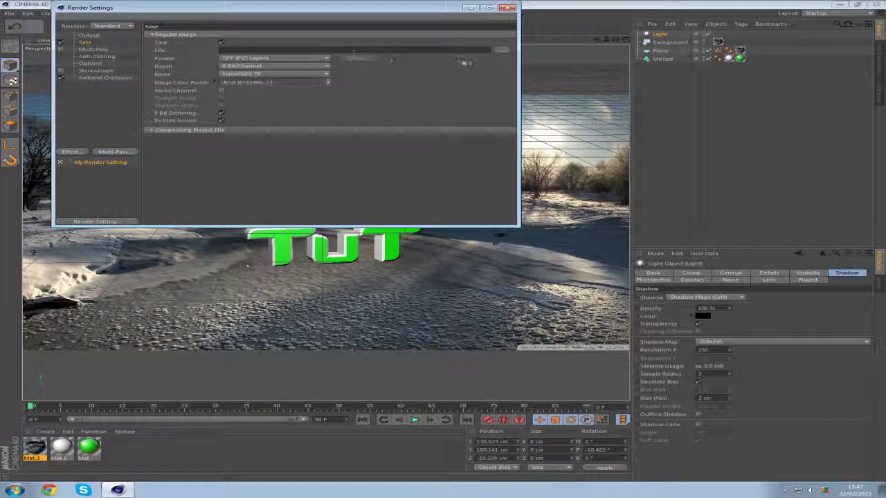
pyautogui.click(501, 50)
pyautogui.click(102, 70)
pyautogui.click(161, 218)
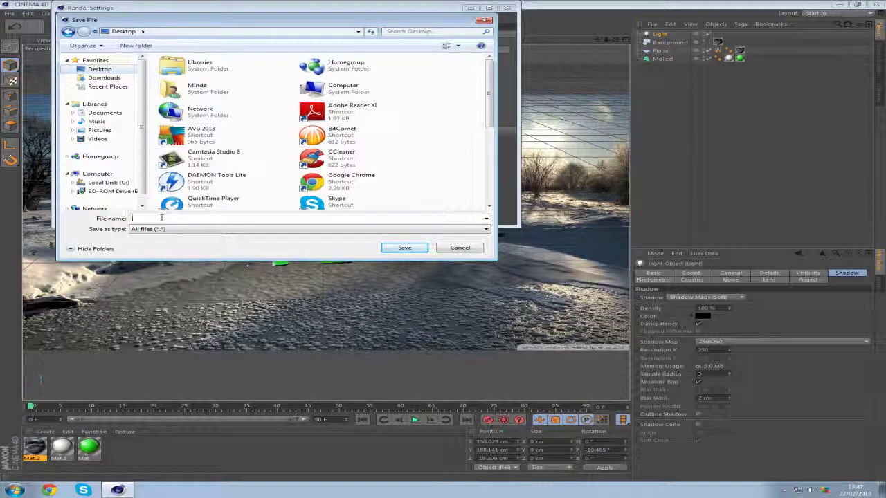
pyautogui.write('back')
pyautogui.press('BackSpace')
pyautogui.press('BackSpace')
pyautogui.press('BackSpace')
pyautogui.press('BackSpace')
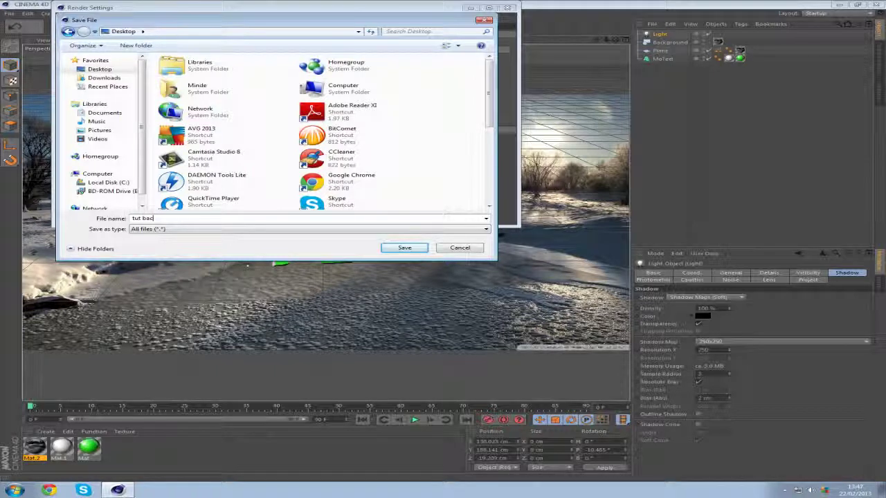
pyautogui.write('tut background')
pyautogui.click(404, 248)
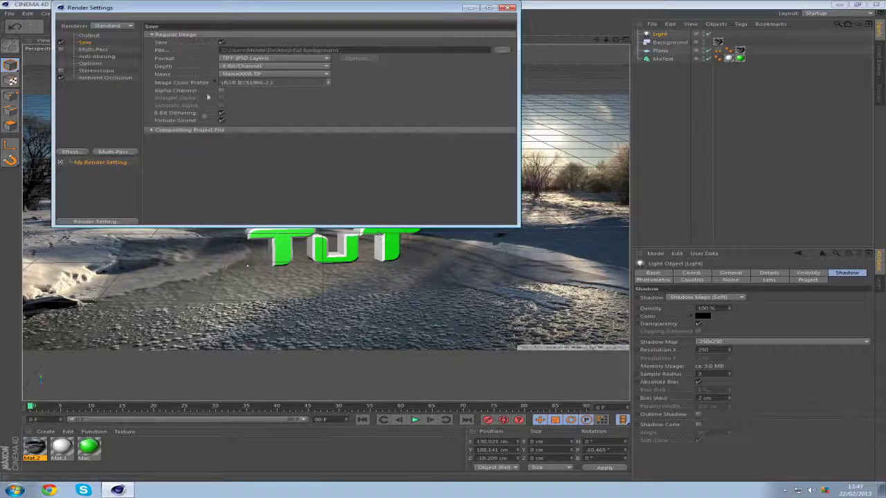
pyautogui.click(326, 58)
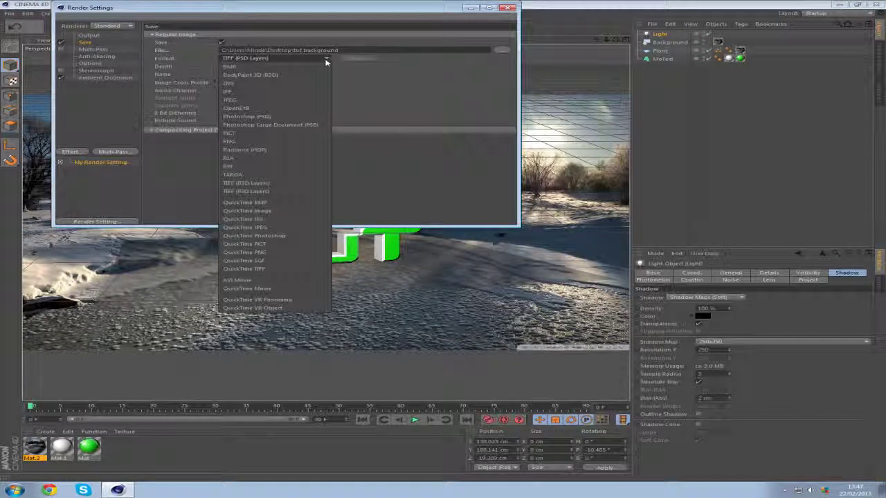
pyautogui.click(273, 99)
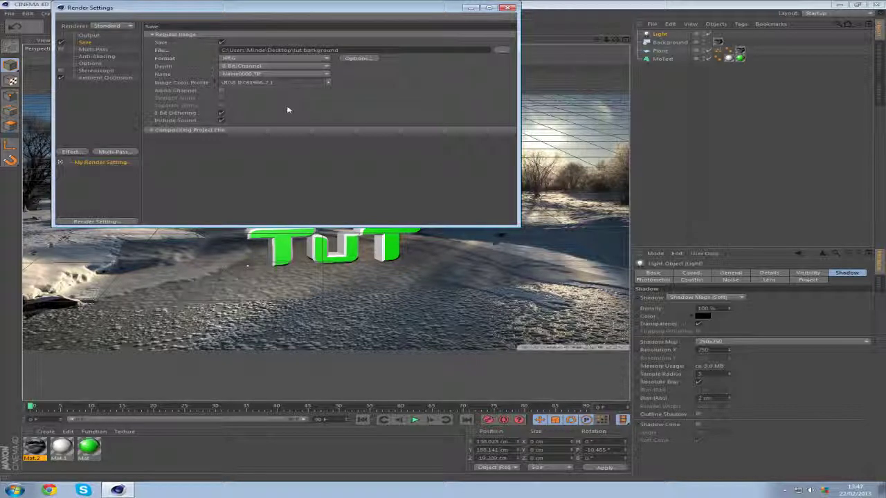
# Step: Review the Ambient Occlusion settings, close the render settings and render the scene to the Picture Viewer
pyautogui.click(113, 78)
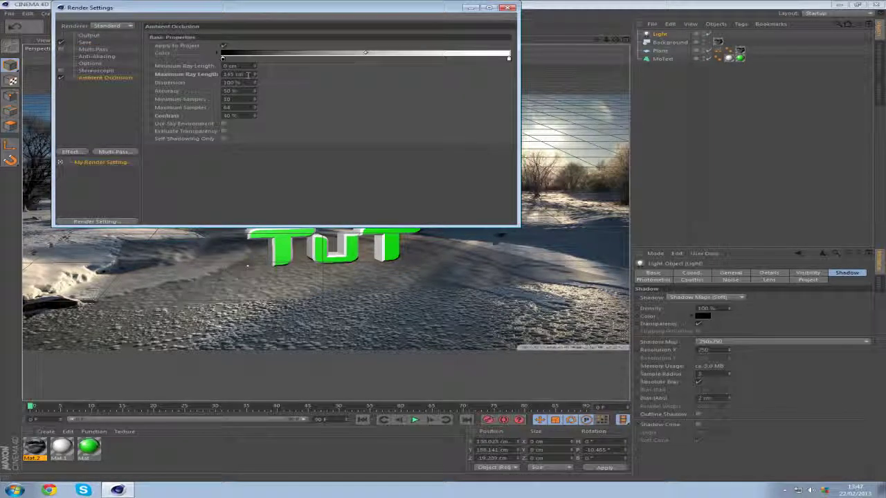
pyautogui.doubleClick(222, 82)
pyautogui.click(511, 8)
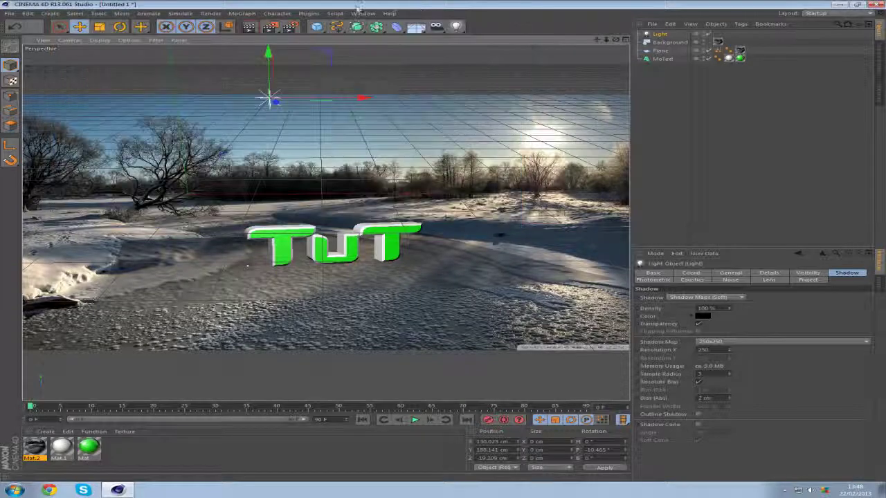
pyautogui.click(273, 26)
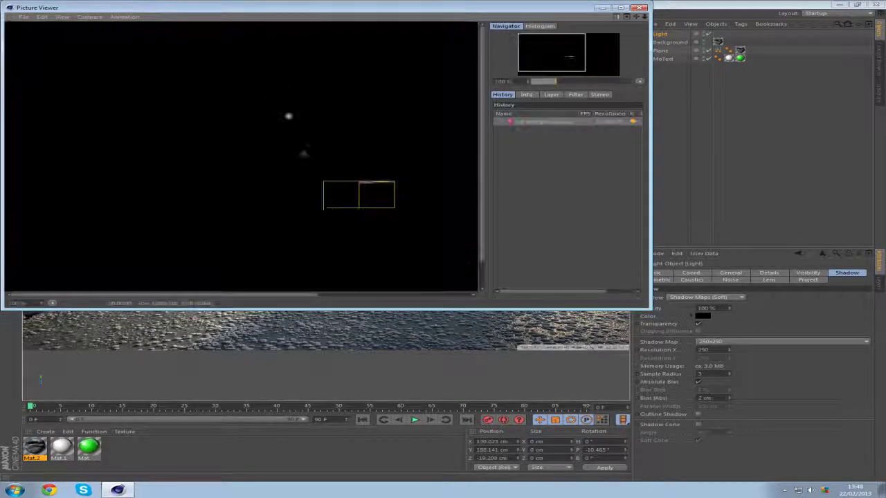